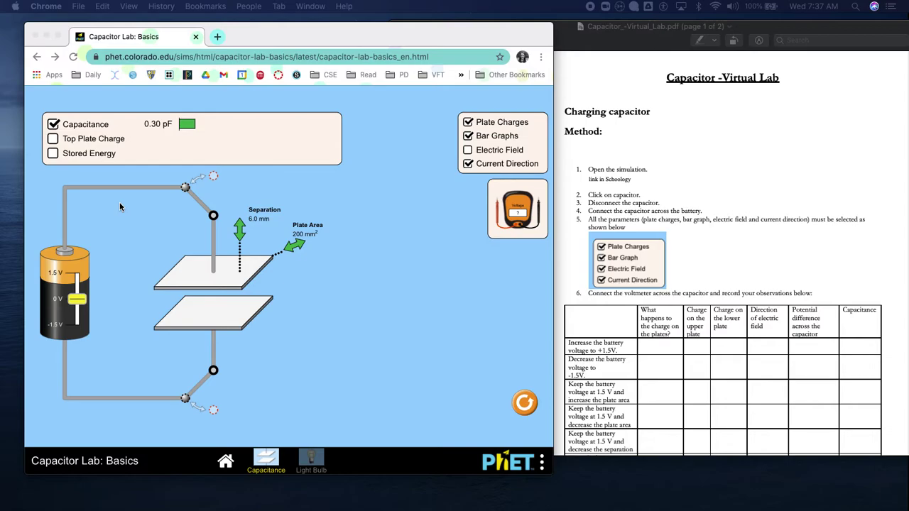
# Bring the Capacitor_-Virtual_Lab.pdf worksheet in Preview in front of the PhET simulation window
pyautogui.click(254, 463)
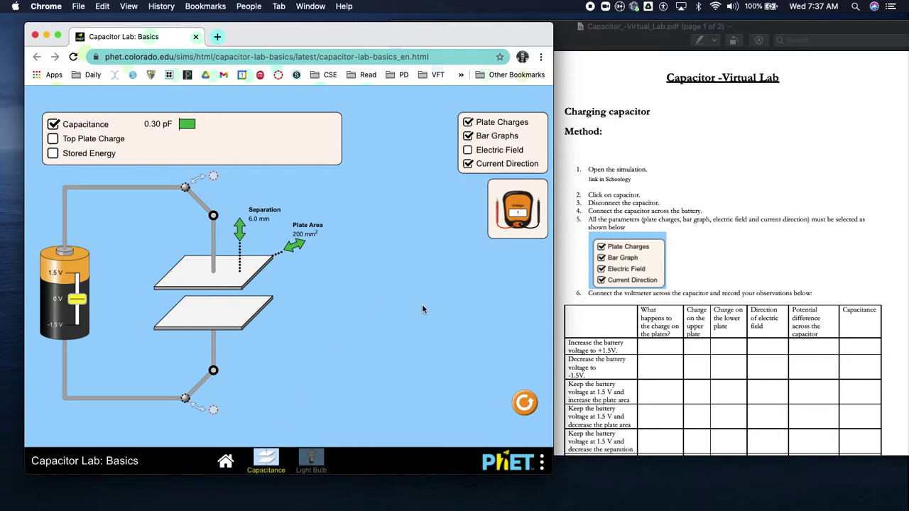
pyautogui.click(730, 195)
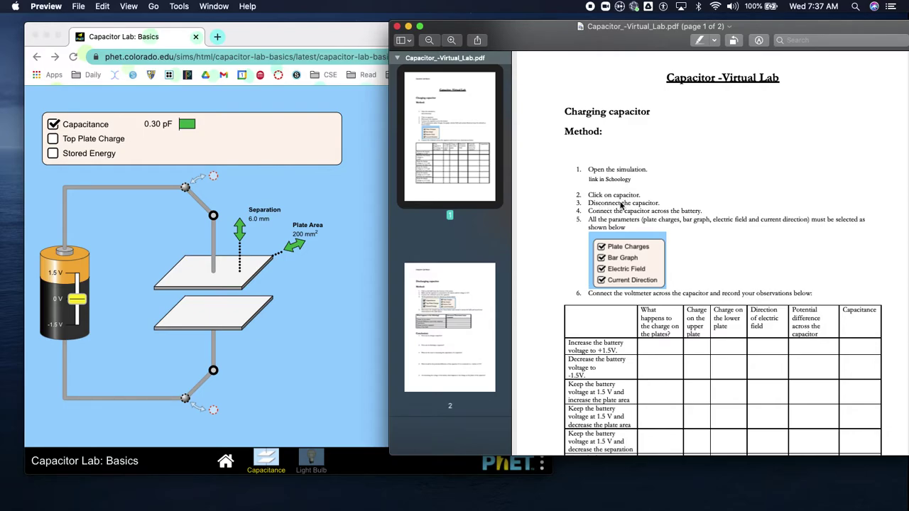
# Toggle the switch open and closed, enable Electric Field, and drag the voltmeter into the circuit
pyautogui.click(193, 274)
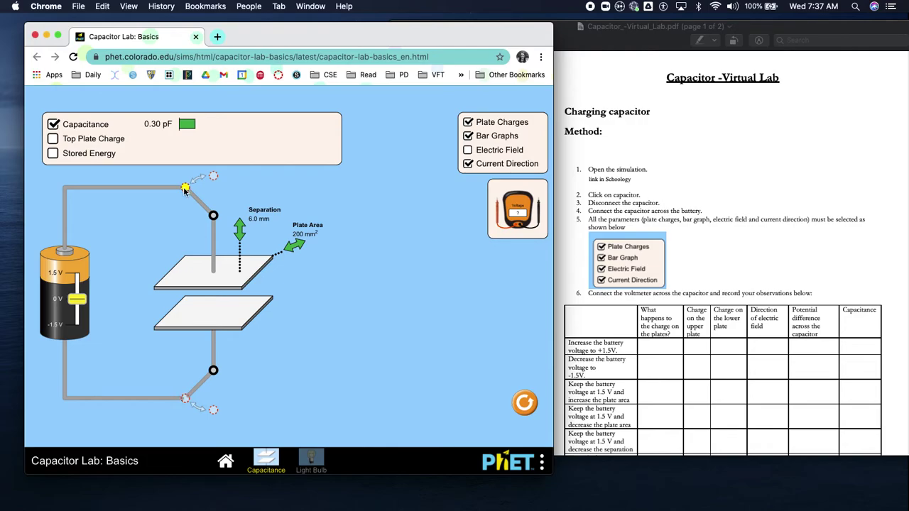
pyautogui.moveTo(185, 190); pyautogui.dragTo(215, 183)
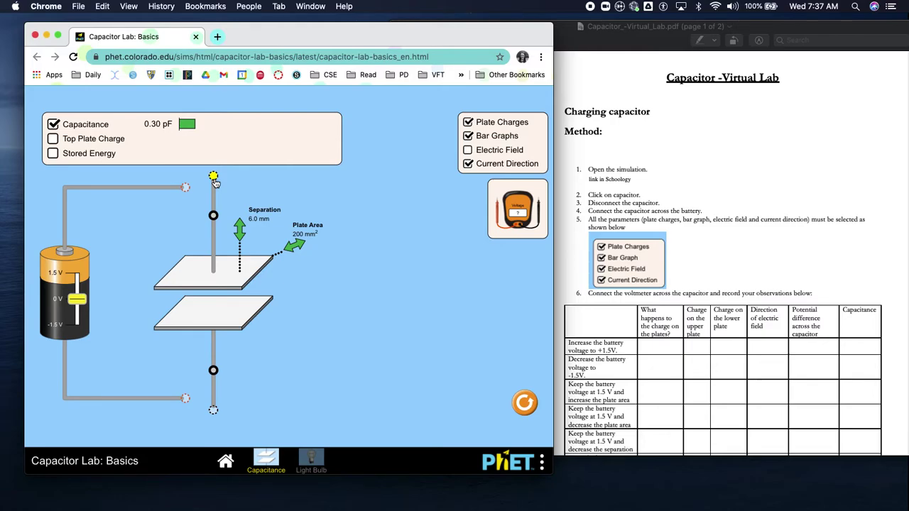
pyautogui.moveTo(215, 183); pyautogui.dragTo(186, 196)
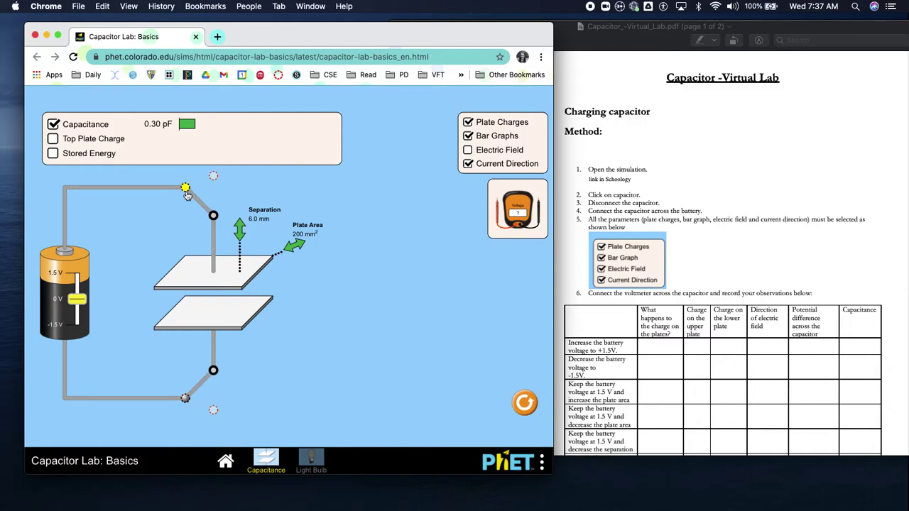
pyautogui.click(495, 153)
pyautogui.moveTo(523, 221); pyautogui.dragTo(183, 279)
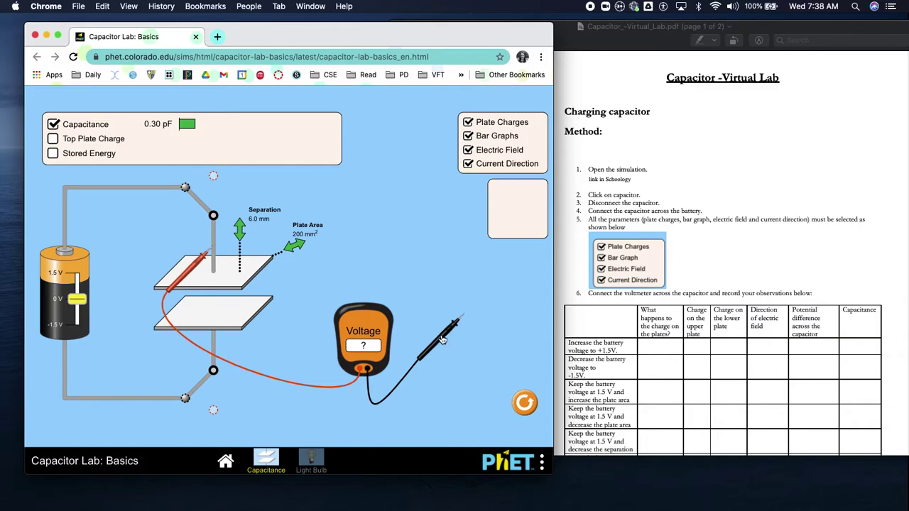
# Attach the black probe to the lower wire and raise the battery to 1.5 V, reading 1.500 V
pyautogui.moveTo(440, 339); pyautogui.dragTo(190, 385)
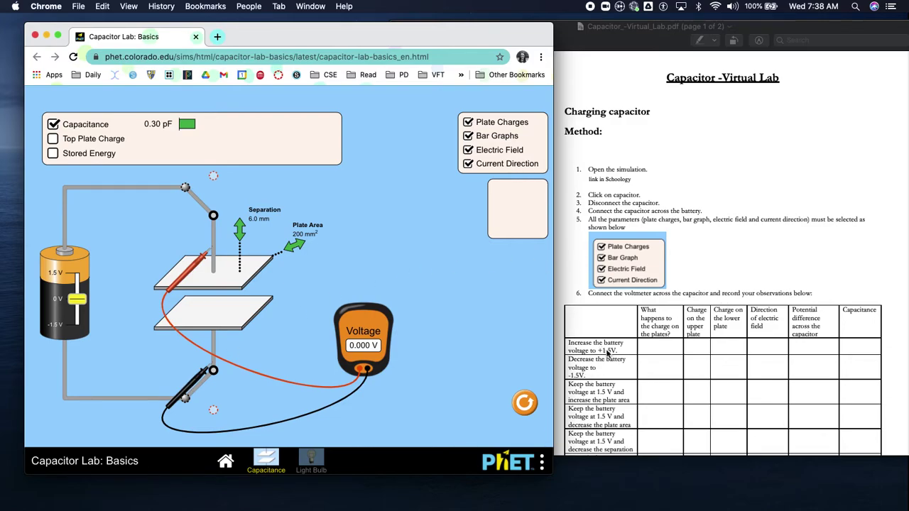
pyautogui.scroll(-2, 607, 353)
pyautogui.scroll(-1, 607, 354)
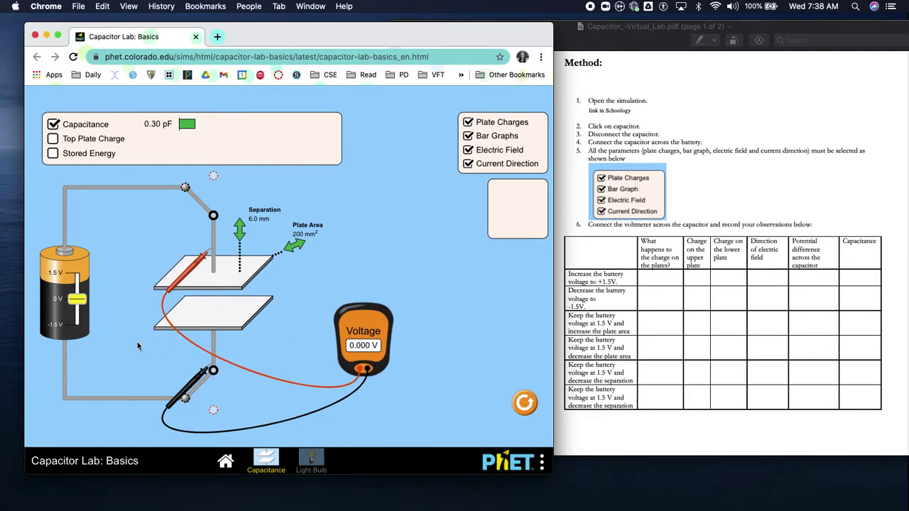
pyautogui.moveTo(76, 298); pyautogui.dragTo(78, 268)
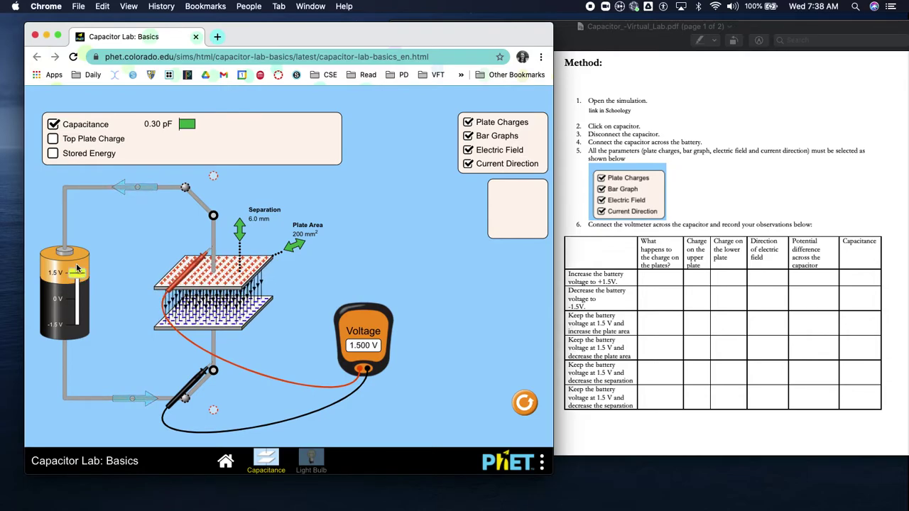
# Add a text box reading 'The received a charge' to the +1.5 V row's first cell
pyautogui.click(668, 283)
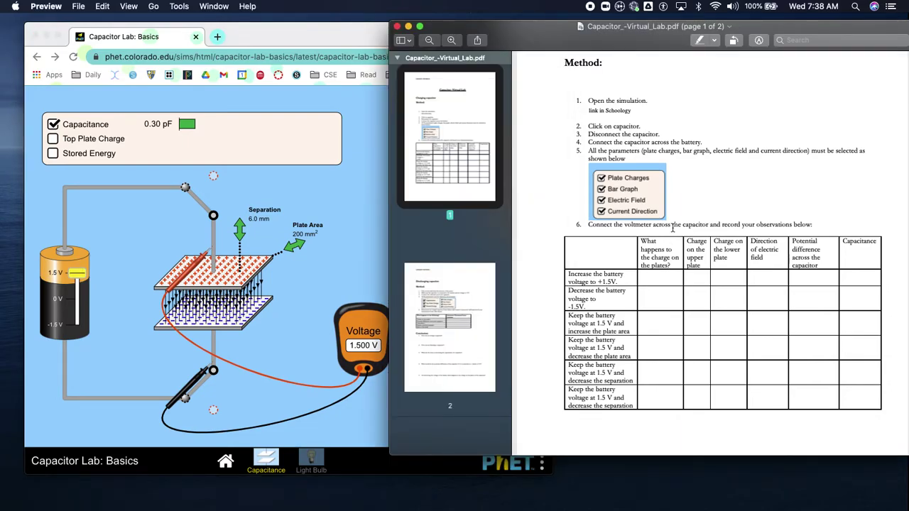
pyautogui.click(759, 41)
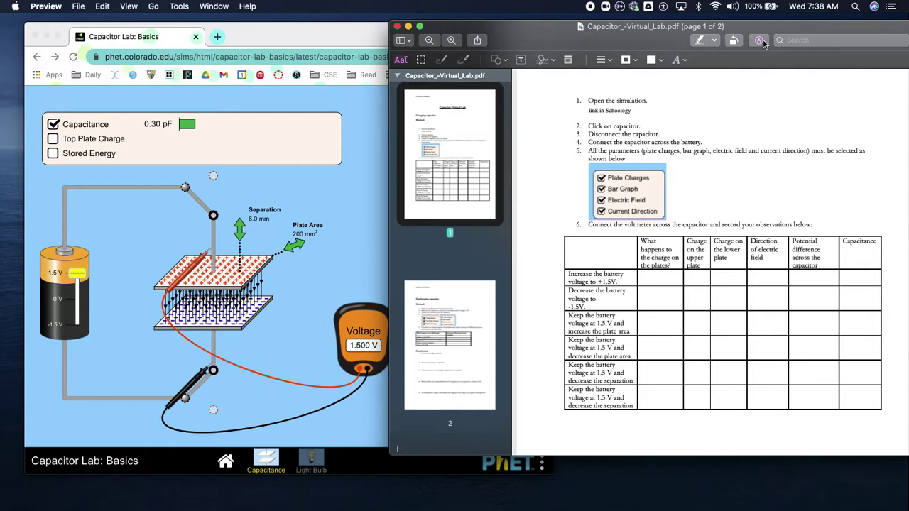
pyautogui.click(520, 60)
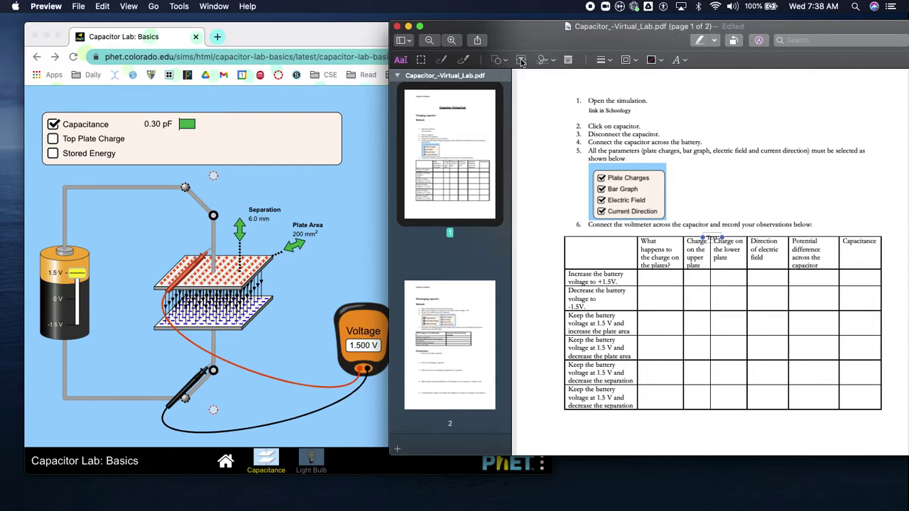
pyautogui.moveTo(713, 240); pyautogui.dragTo(654, 278)
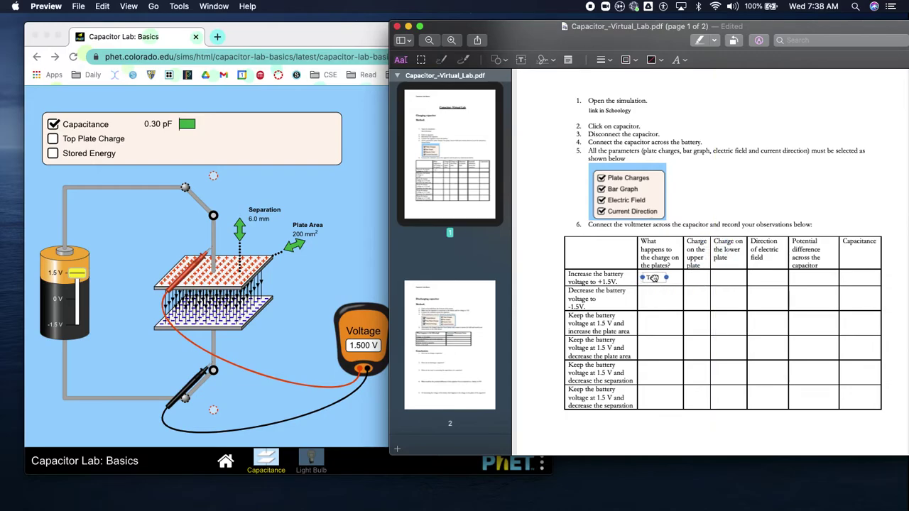
pyautogui.doubleClick(654, 278)
pyautogui.write('The received a charge')
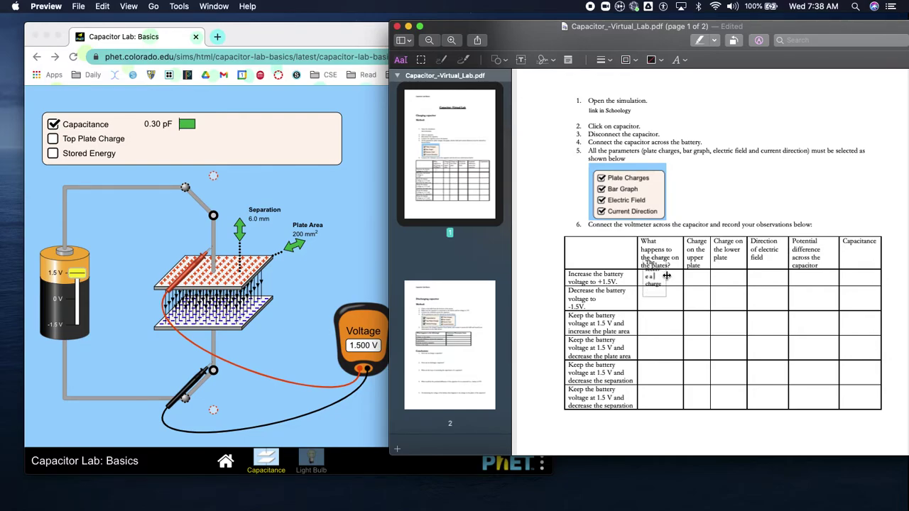
pyautogui.moveTo(666, 275); pyautogui.dragTo(683, 276)
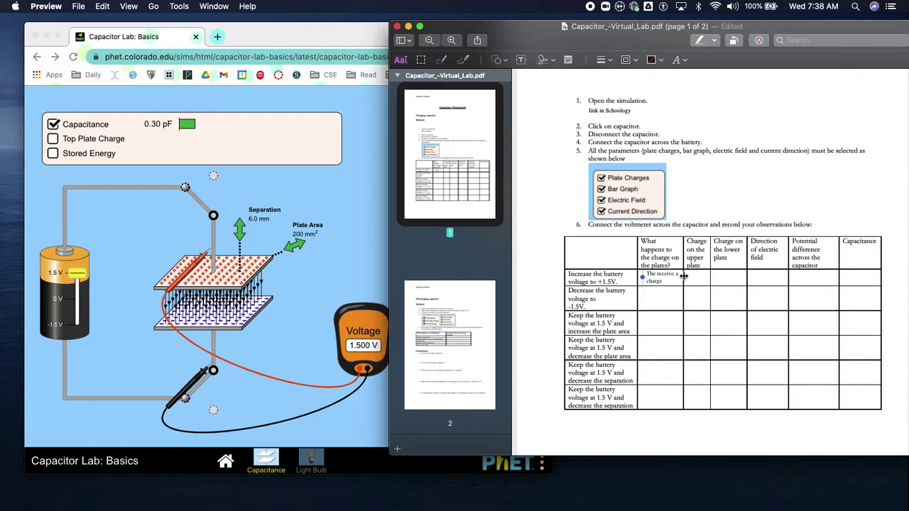
pyautogui.click(703, 209)
# Enter 'pos' for the upper plate and a copied 'neg' for the lower plate
pyautogui.click(520, 60)
pyautogui.moveTo(719, 244); pyautogui.dragTo(697, 281)
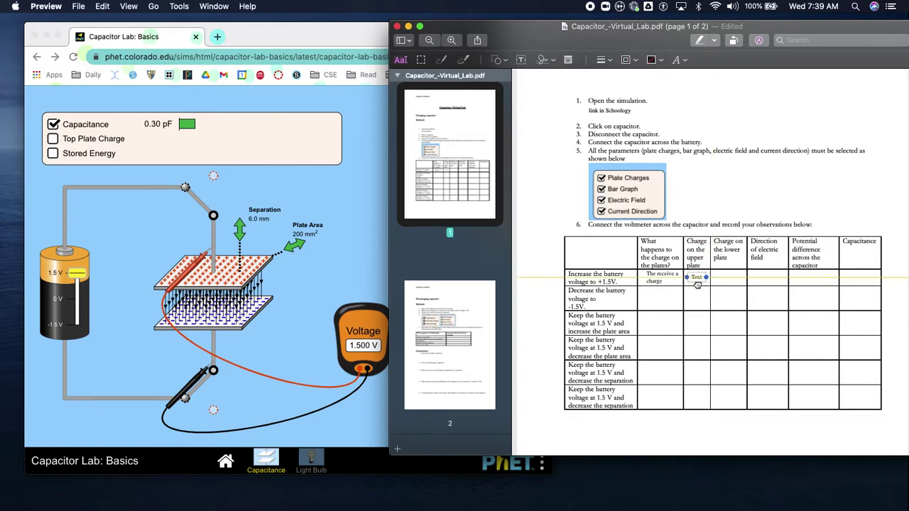
pyautogui.write('pos')
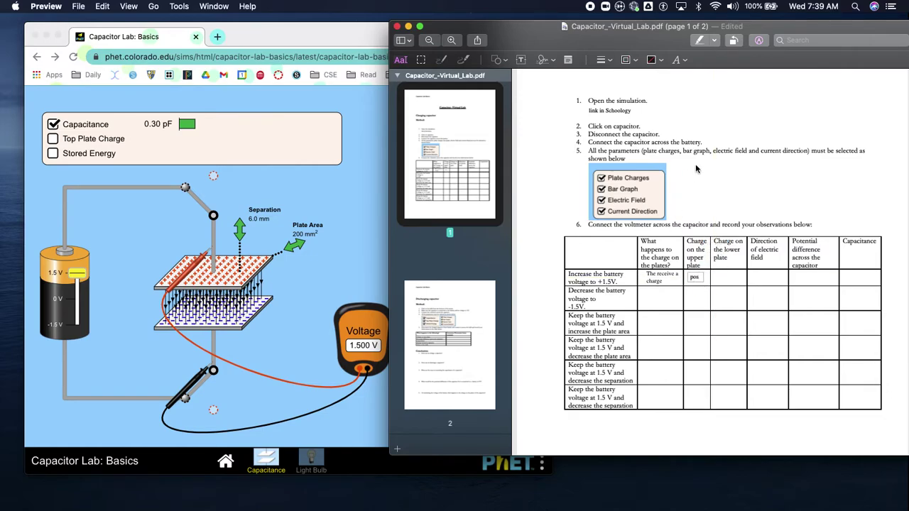
pyautogui.click(738, 199)
pyautogui.click(697, 279)
pyautogui.moveTo(697, 279); pyautogui.dragTo(727, 280)
pyautogui.doubleClick(727, 281)
pyautogui.write('neg')
pyautogui.click(403, 235)
pyautogui.click(143, 212)
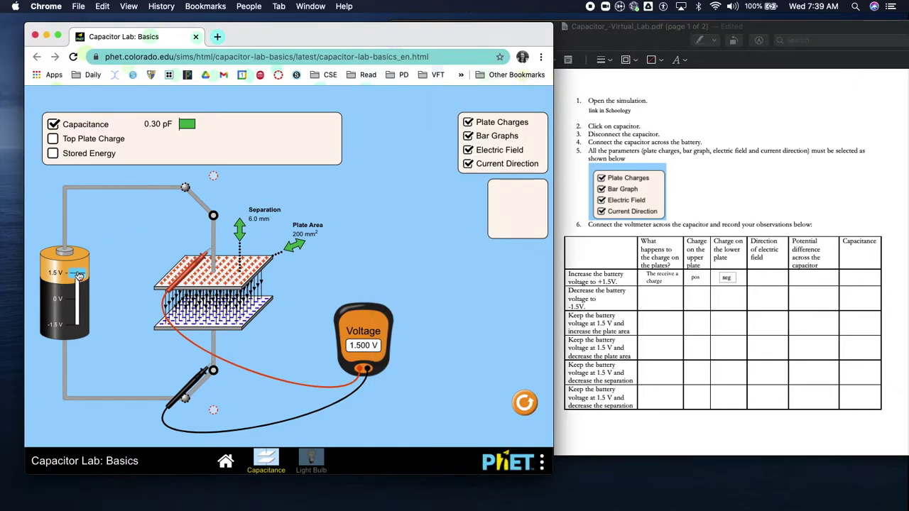
pyautogui.moveTo(80, 270); pyautogui.dragTo(79, 274)
pyautogui.click(54, 140)
pyautogui.click(54, 140)
pyautogui.moveTo(76, 279)
pyautogui.mouseDown()
pyautogui.moveTo(78, 291)
pyautogui.moveTo(79, 277)
pyautogui.mouseUp()
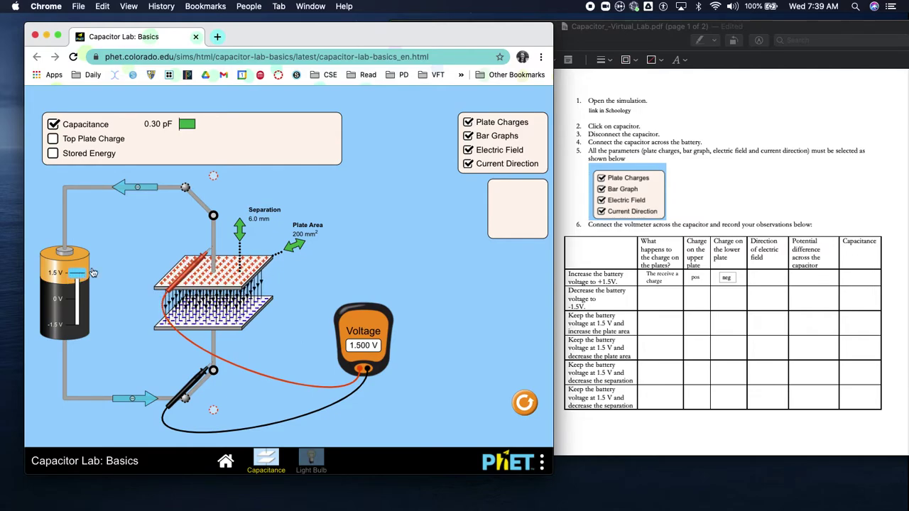
pyautogui.click(738, 281)
# Copy an answer into the direction cell as 'counter-clockwise', then adjust the simulation's battery slider
pyautogui.click(765, 277)
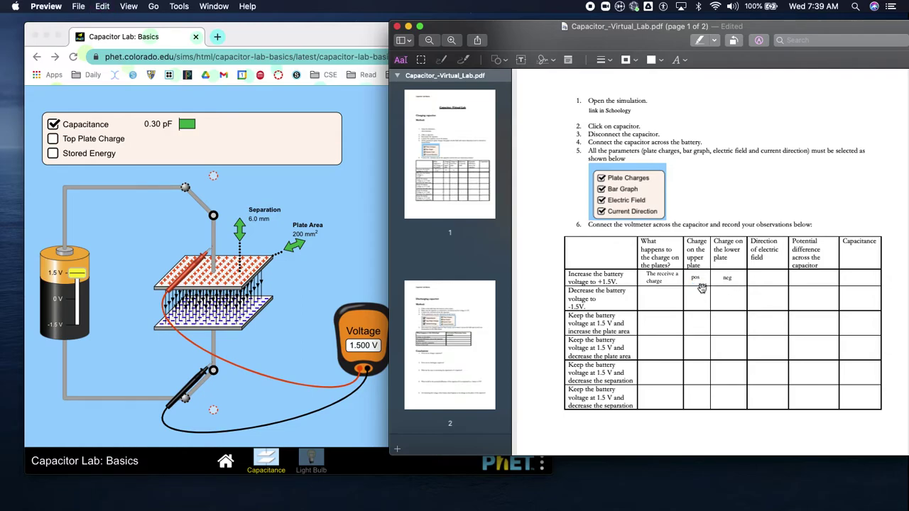
pyautogui.moveTo(695, 278); pyautogui.dragTo(764, 282)
pyautogui.doubleClick(764, 283)
pyautogui.write('counter-clockwise')
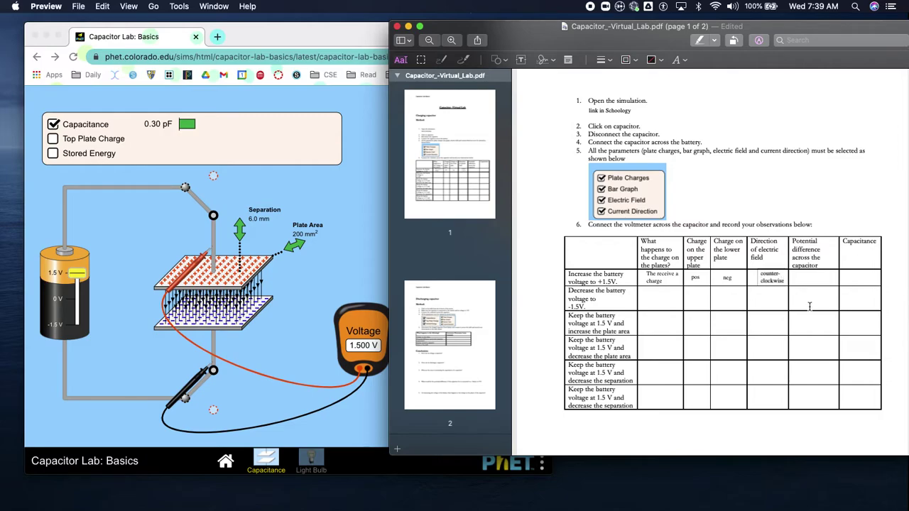
pyautogui.click(796, 298)
pyautogui.click(765, 278)
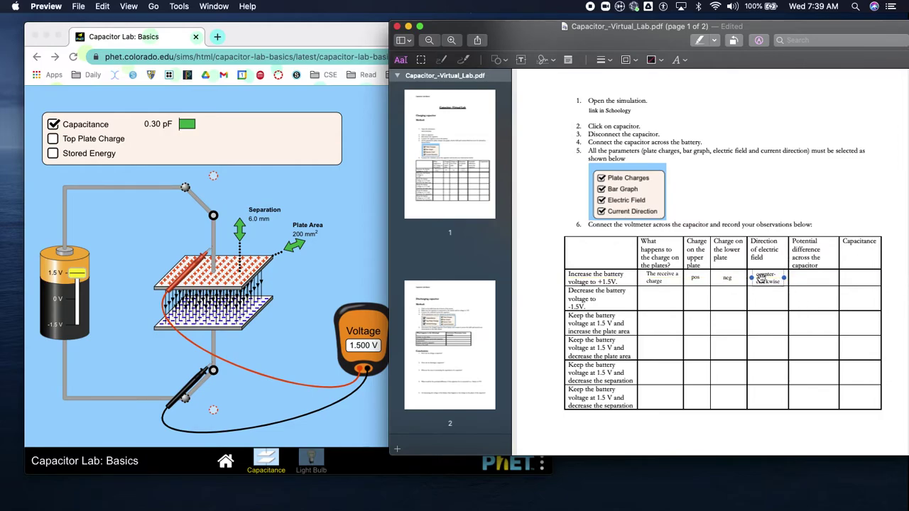
pyautogui.click(299, 259)
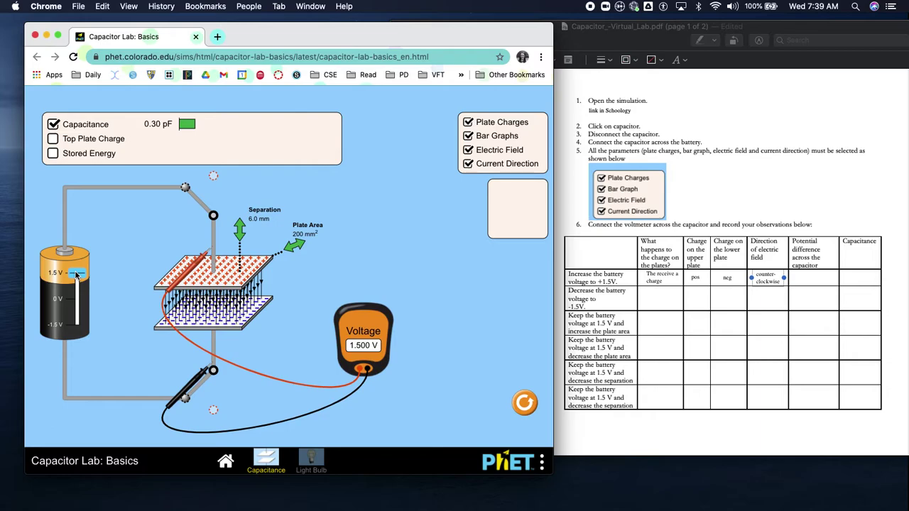
pyautogui.moveTo(76, 278); pyautogui.dragTo(76, 279)
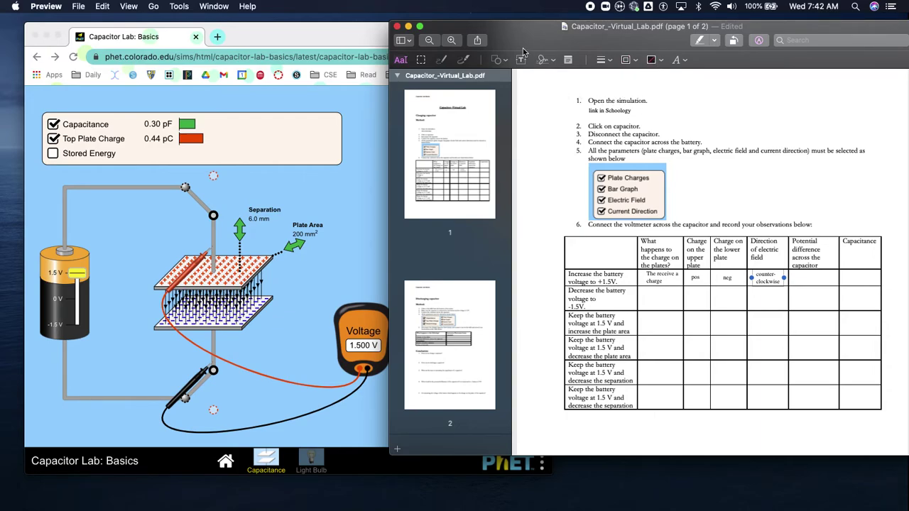
# Add a white rectangle over the Potential and Capacitance columns, narrowed to reveal the Capacitance header
pyautogui.click(504, 64)
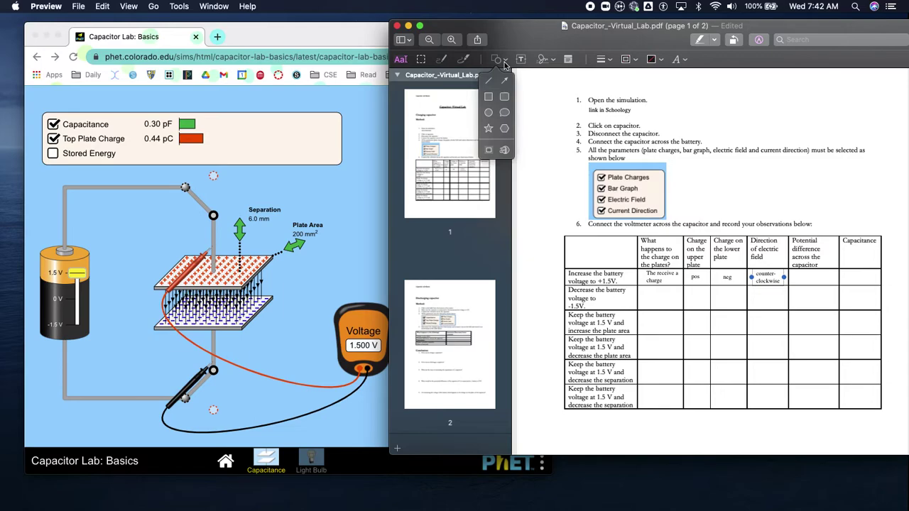
pyautogui.click(489, 103)
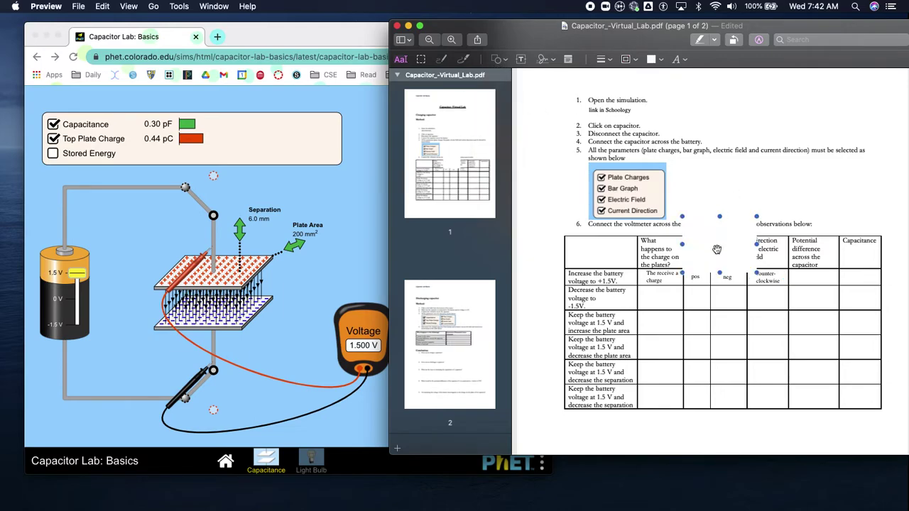
pyautogui.moveTo(717, 250)
pyautogui.mouseDown()
pyautogui.moveTo(812, 263)
pyautogui.moveTo(824, 277)
pyautogui.moveTo(823, 268)
pyautogui.mouseUp()
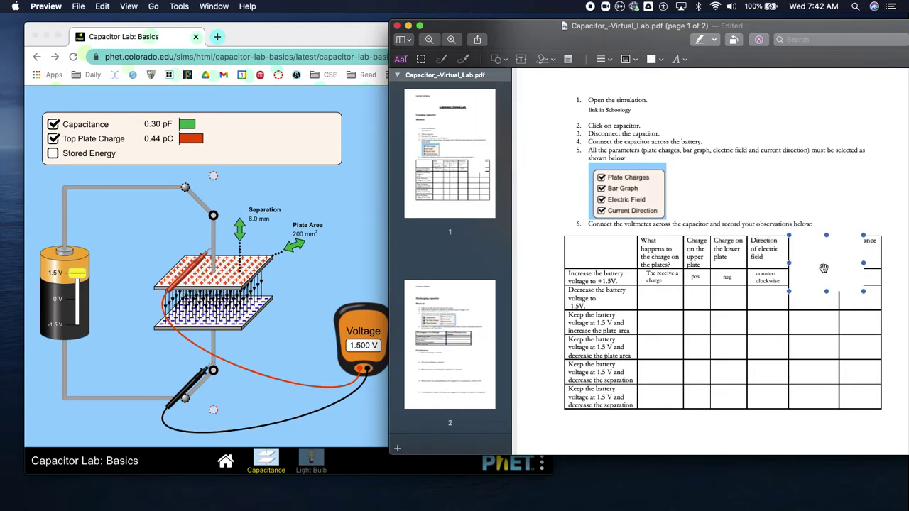
pyautogui.moveTo(862, 291); pyautogui.dragTo(837, 404)
pyautogui.click(845, 434)
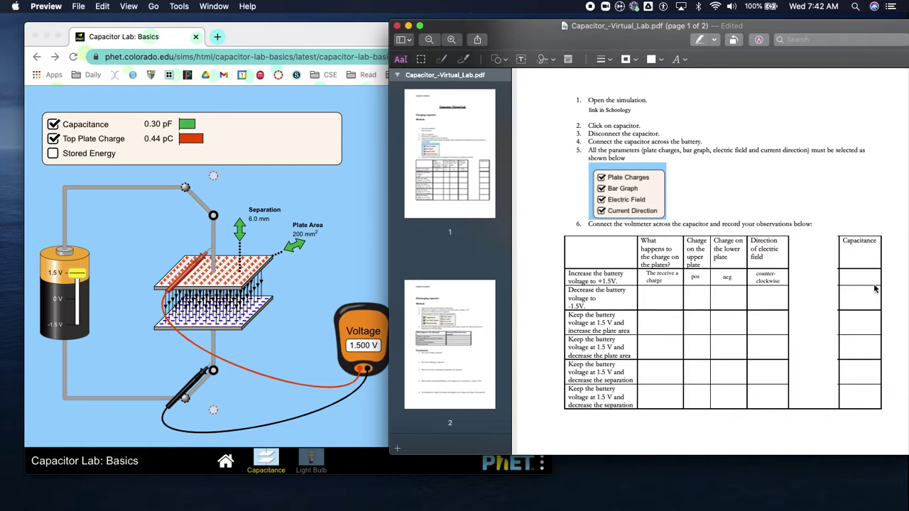
# Hide the top plate charge reading and enter .30 pF in the +1.5 V Capacitance cell
pyautogui.click(57, 143)
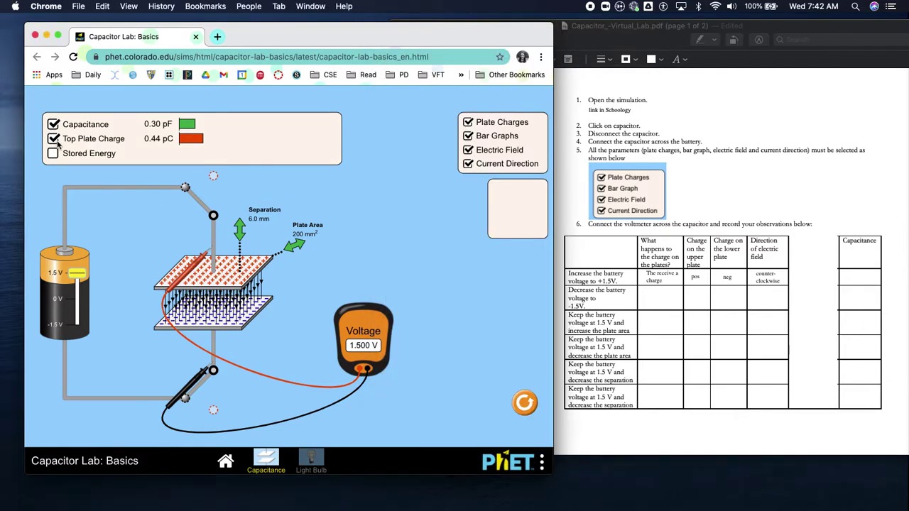
pyautogui.click(54, 140)
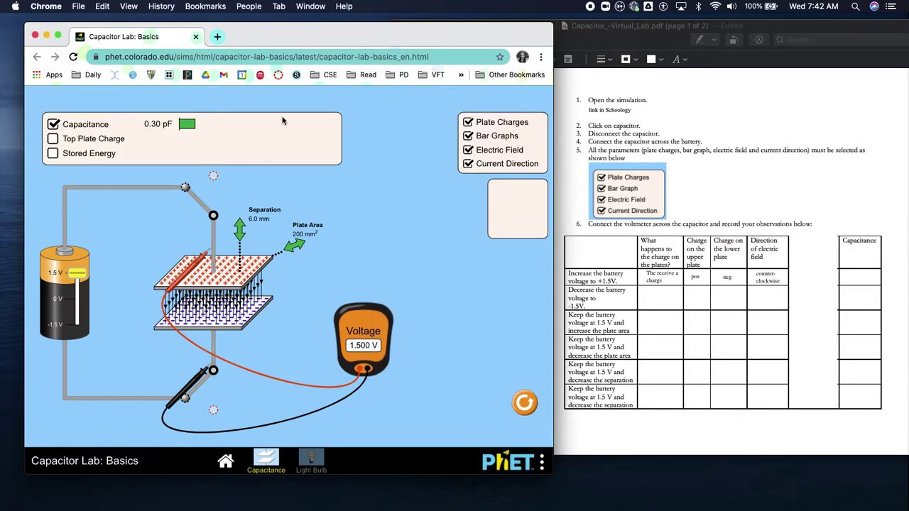
pyautogui.click(861, 275)
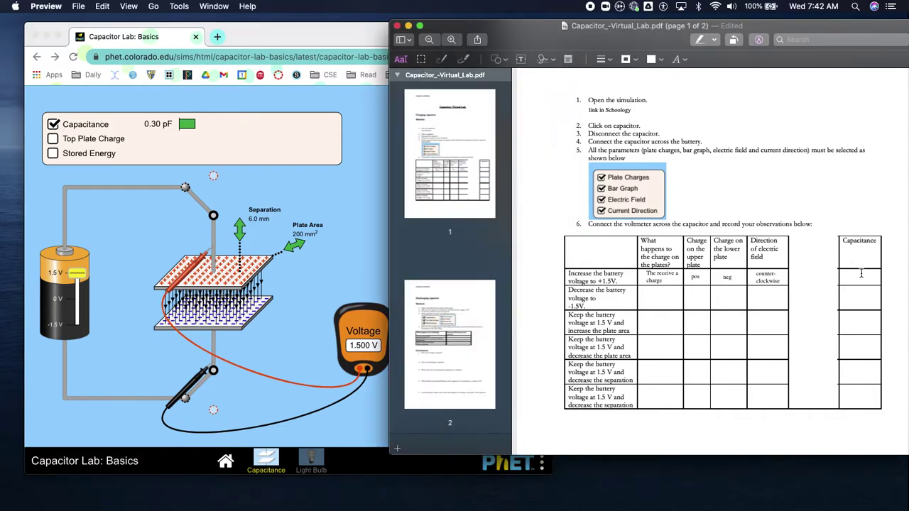
pyautogui.click(774, 281)
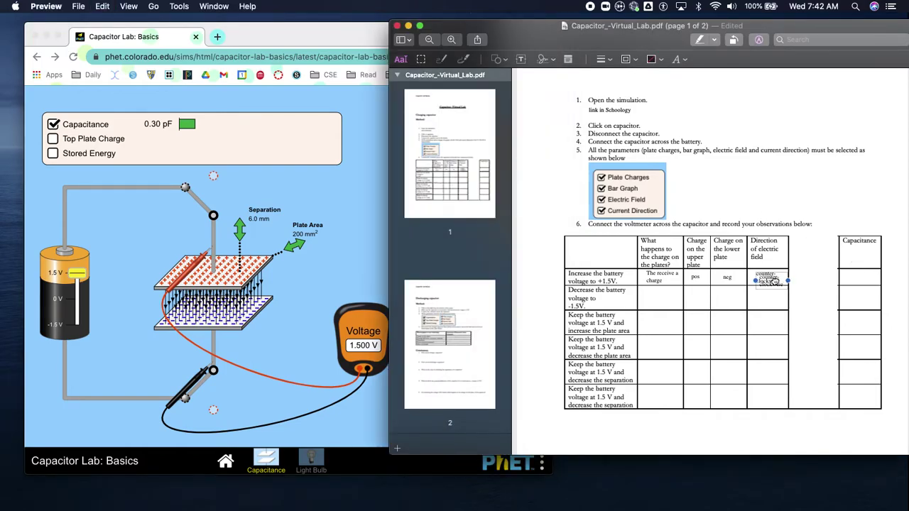
pyautogui.moveTo(773, 281)
pyautogui.mouseDown()
pyautogui.moveTo(805, 291)
pyautogui.moveTo(769, 287)
pyautogui.moveTo(834, 269)
pyautogui.moveTo(865, 281)
pyautogui.mouseUp()
pyautogui.click(771, 290)
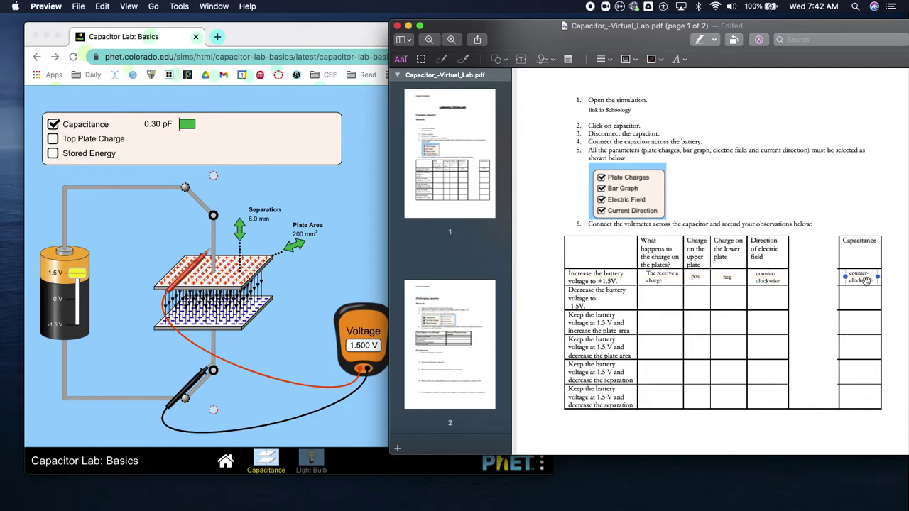
pyautogui.press('BackSpace')
pyautogui.write('30 pF')
pyautogui.click(586, 305)
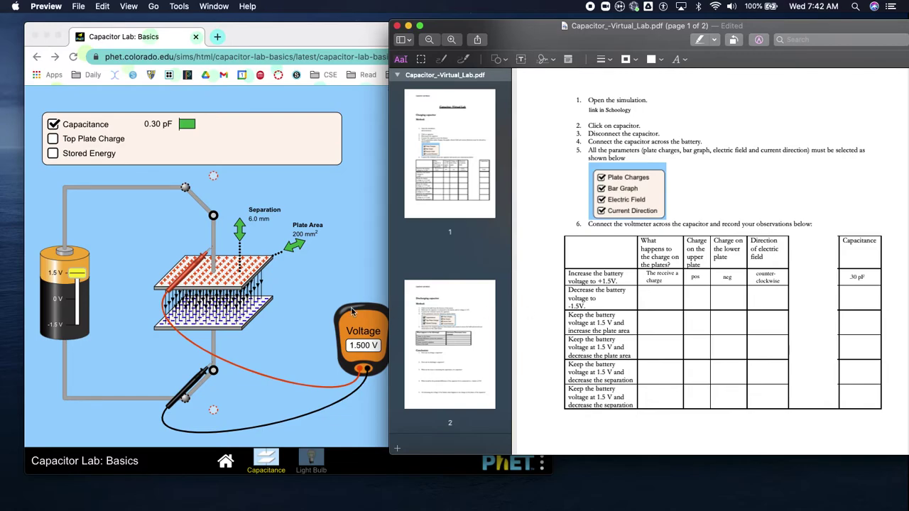
pyautogui.click(78, 278)
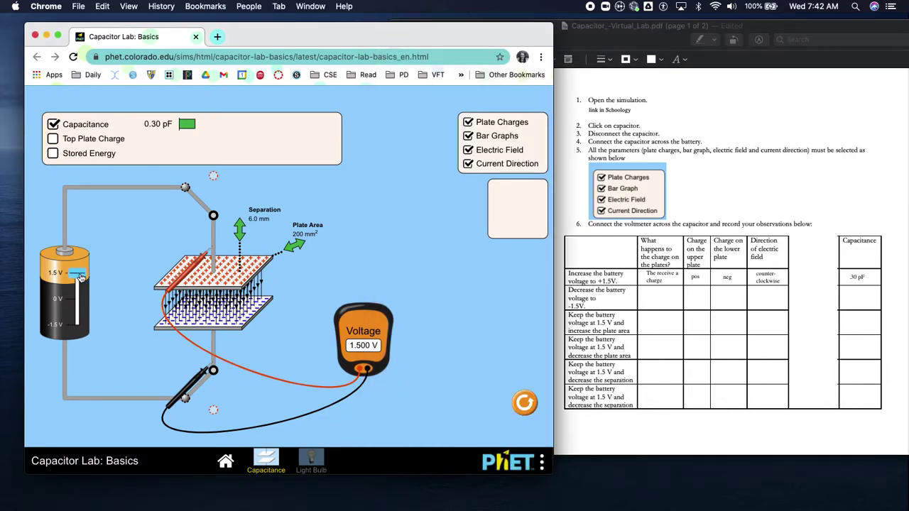
# Lower the battery slider from 1.5 V to -1.5 V so the voltmeter reads -1.500 V
pyautogui.moveTo(80, 278); pyautogui.dragTo(84, 328)
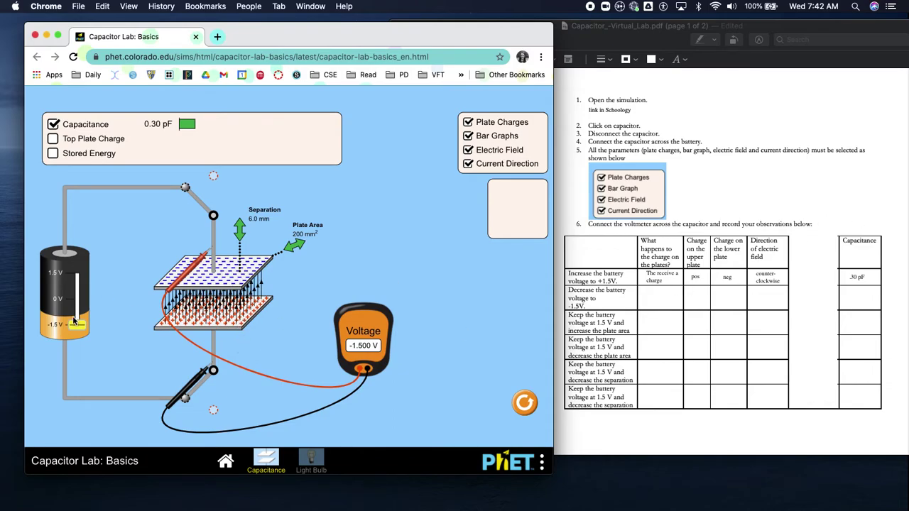
pyautogui.moveTo(77, 324); pyautogui.dragTo(79, 325)
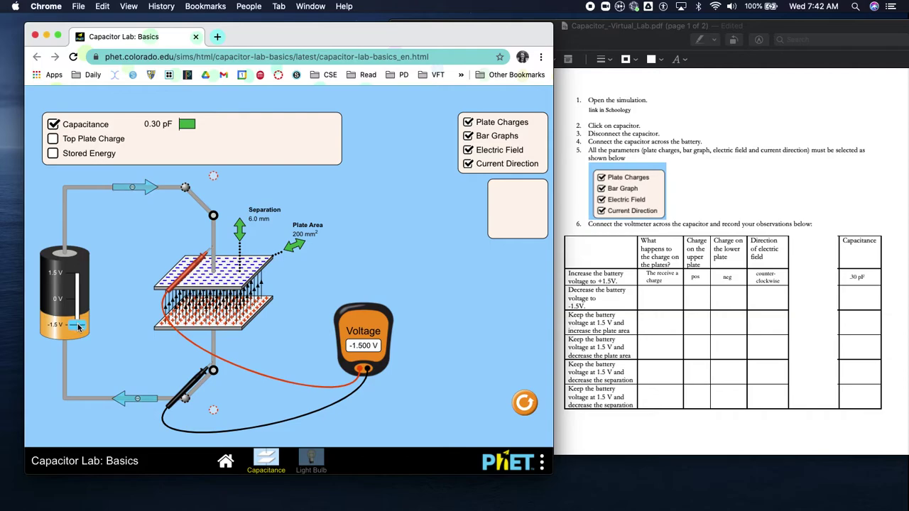
pyautogui.click(668, 302)
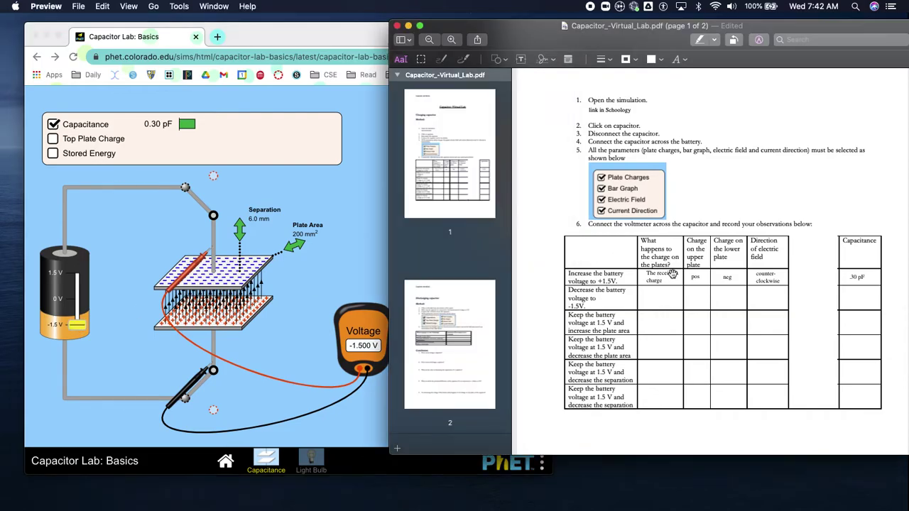
# Copy the first row's description into the -1.5 V row and rewrite it as 'The charges reverse'
pyautogui.click(676, 275)
pyautogui.doubleClick(674, 284)
pyautogui.moveTo(675, 286); pyautogui.dragTo(674, 302)
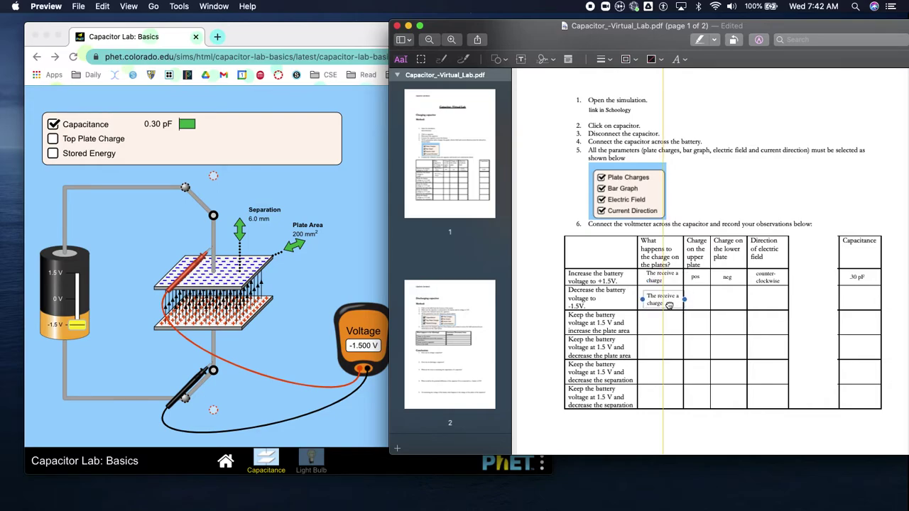
pyautogui.press('super+a')
pyautogui.write('The charge')
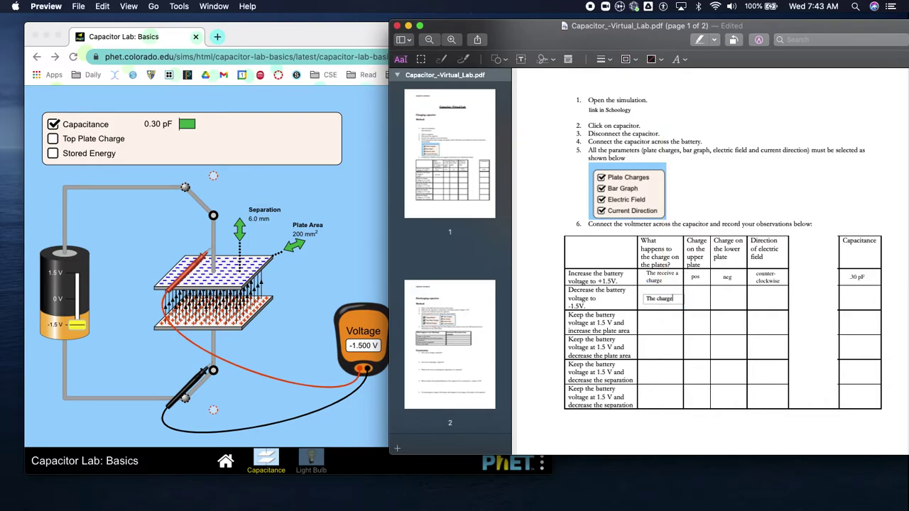
pyautogui.write('s reverse')
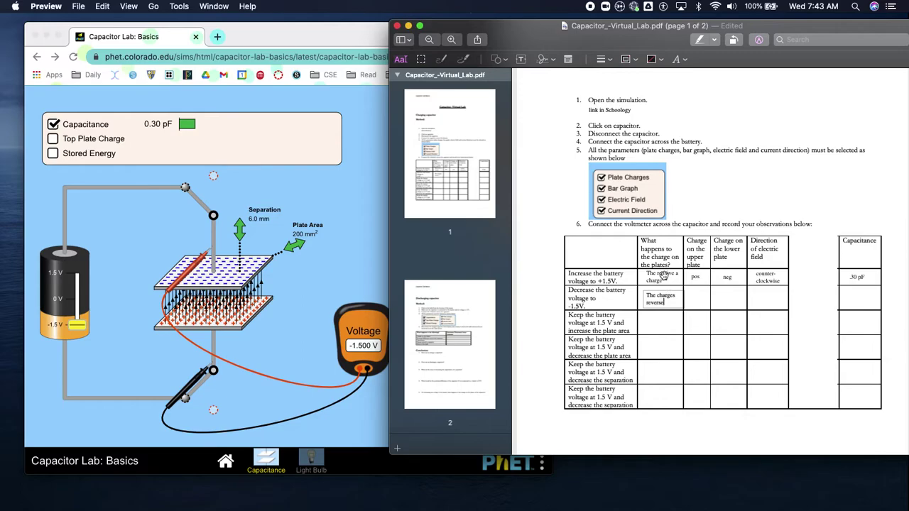
pyautogui.click(655, 275)
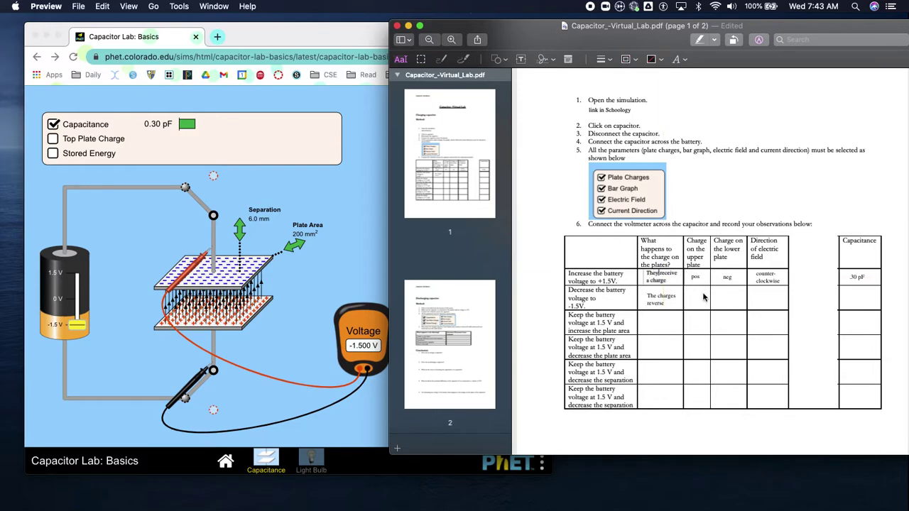
# Put 'neg' in the upper-plate cell and 'pos' in the lower-plate cell of the -1.5 V row
pyautogui.click(696, 277)
pyautogui.press('super+v')
pyautogui.moveTo(698, 276); pyautogui.dragTo(729, 298)
pyautogui.click(731, 277)
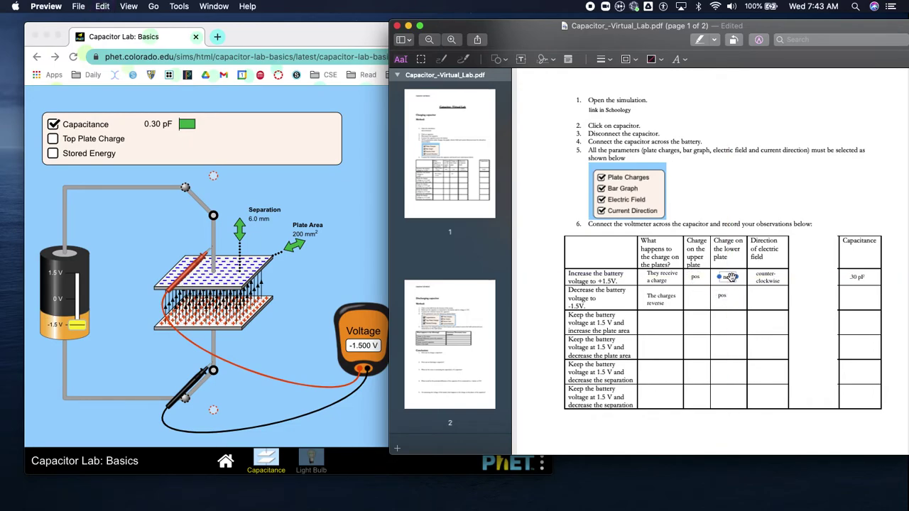
pyautogui.click(733, 284)
pyautogui.moveTo(732, 282); pyautogui.dragTo(701, 303)
# Add 'clockwise' and .30 pF to the -1.5 V row, then return the battery to 1.5 V
pyautogui.click(775, 279)
pyautogui.moveTo(776, 279); pyautogui.dragTo(774, 303)
pyautogui.doubleClick(773, 303)
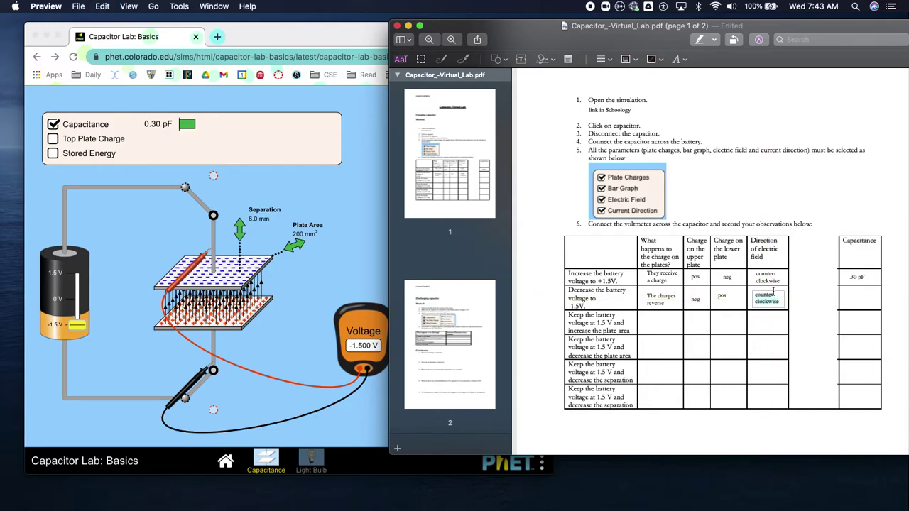
pyautogui.press('BackSpace')
pyautogui.press('BackSpace')
pyautogui.press('BackSpace')
pyautogui.press('BackSpace')
pyautogui.press('BackSpace')
pyautogui.press('BackSpace')
pyautogui.press('BackSpace')
pyautogui.press('BackSpace')
pyautogui.click(866, 301)
pyautogui.click(859, 278)
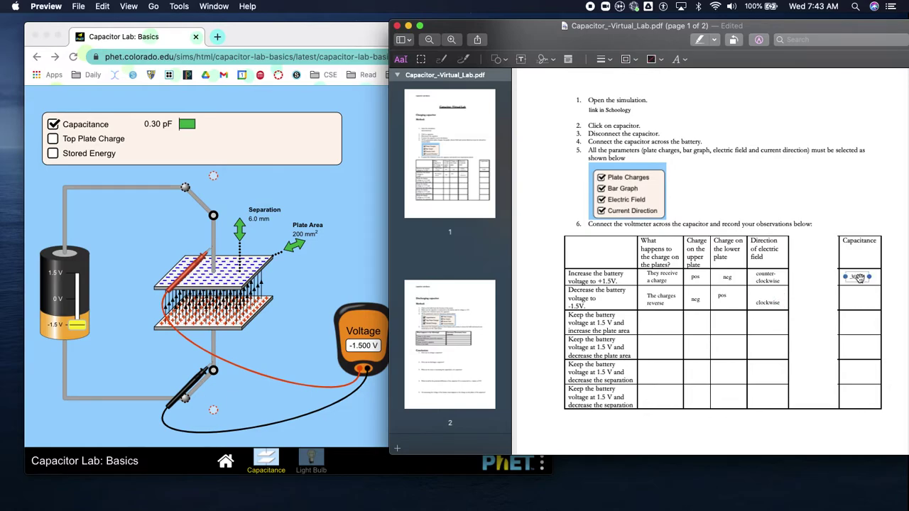
pyautogui.moveTo(860, 278); pyautogui.dragTo(860, 298)
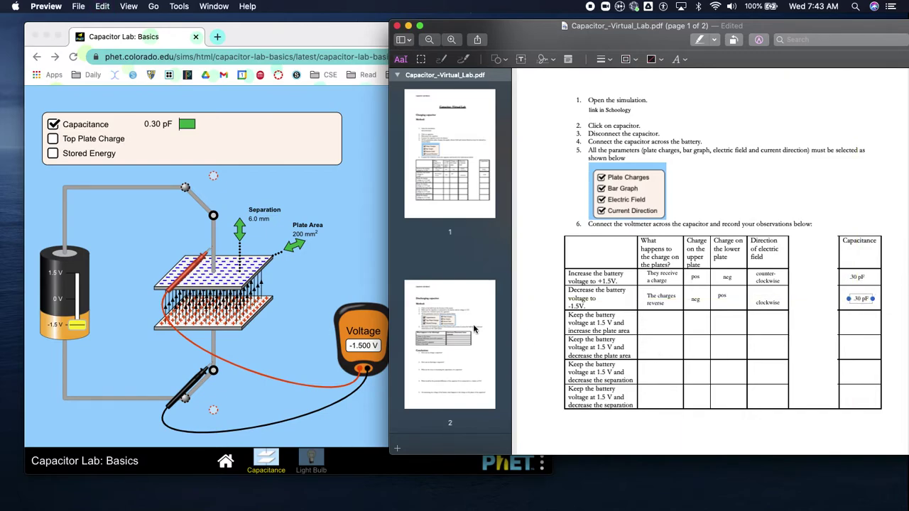
pyautogui.click(76, 327)
pyautogui.moveTo(76, 327); pyautogui.dragTo(76, 273)
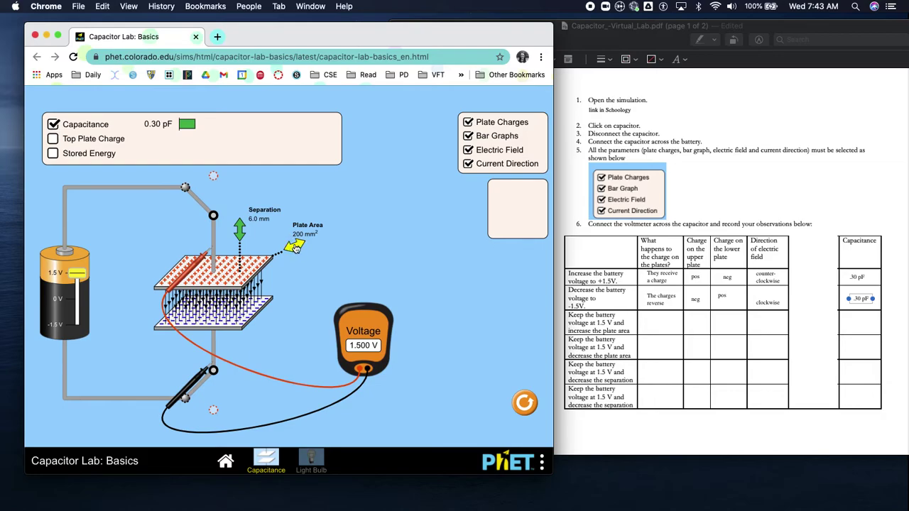
# Drag the plate area out to 400 mm², raising capacitance to 0.59 pF at 1.5 V
pyautogui.moveTo(300, 244); pyautogui.dragTo(329, 235)
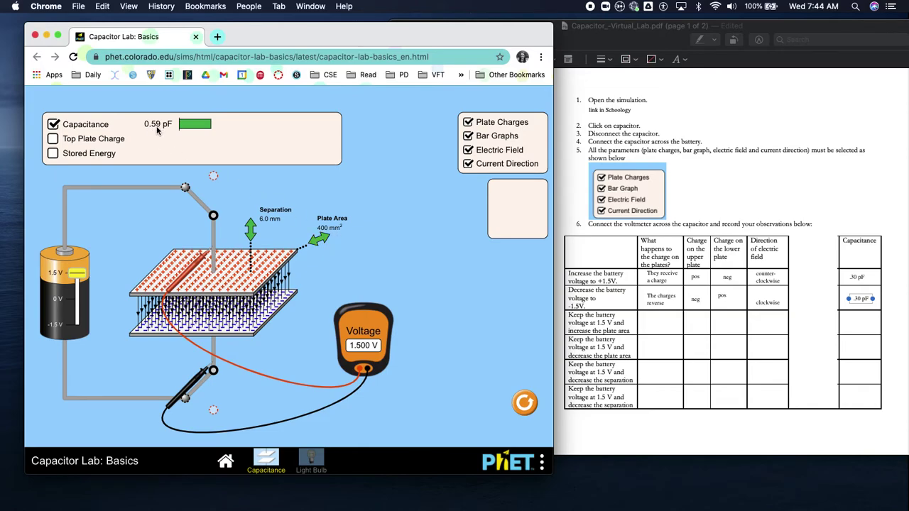
pyautogui.click(661, 326)
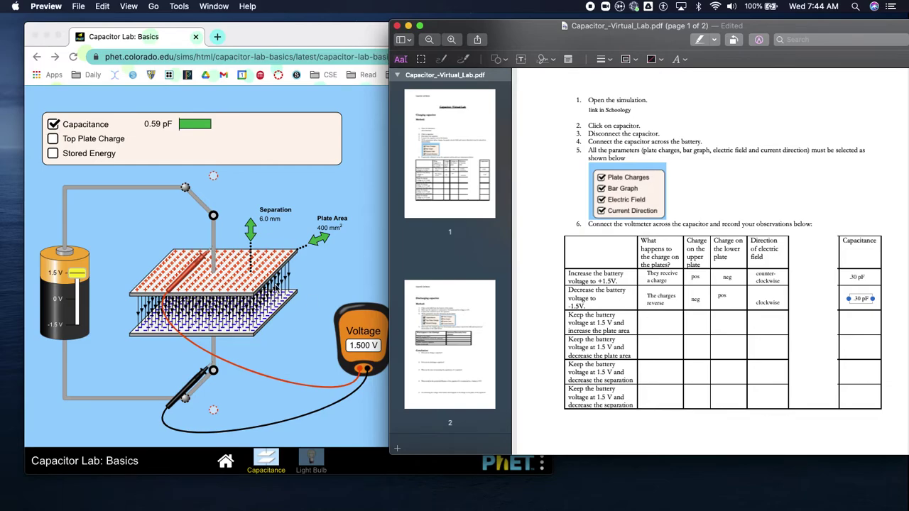
# Nudge the plate area slightly, then enter 'increases' in the plate-area row's first cell
pyautogui.click(319, 242)
pyautogui.moveTo(319, 241); pyautogui.dragTo(335, 229)
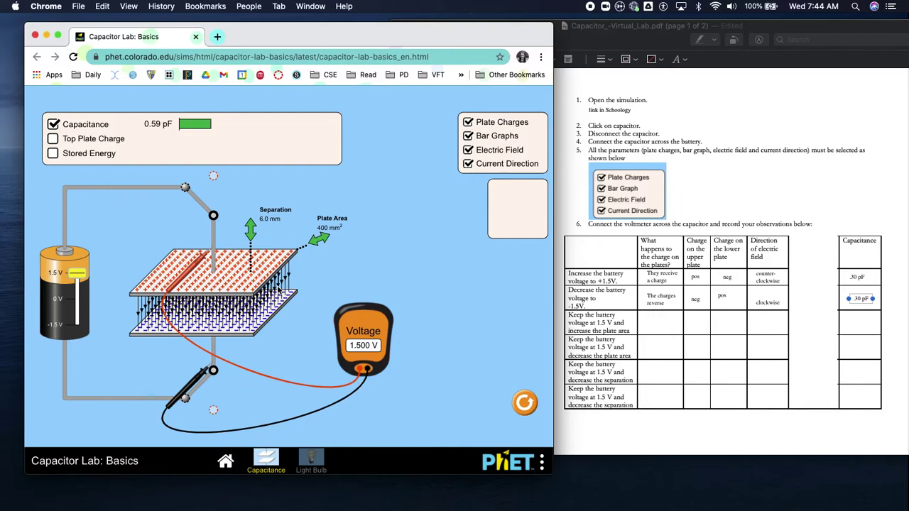
pyautogui.click(660, 318)
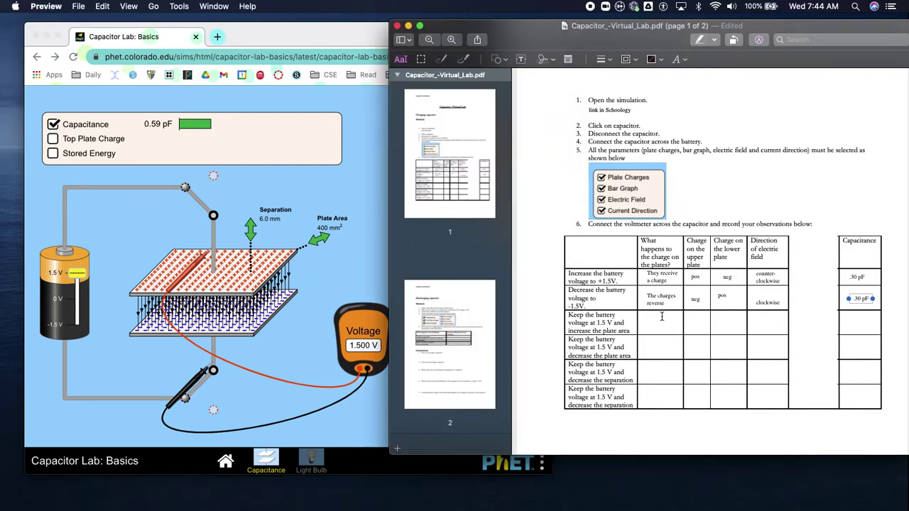
pyautogui.click(658, 304)
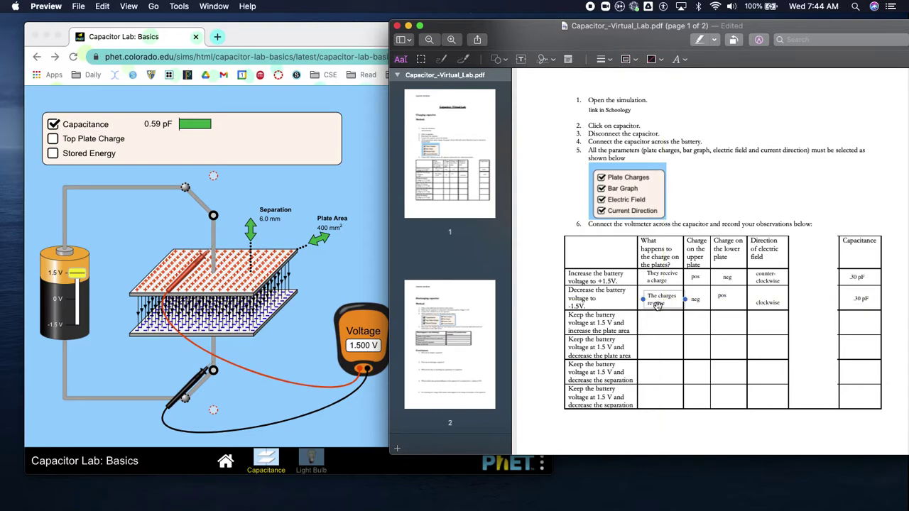
pyautogui.moveTo(658, 303); pyautogui.dragTo(669, 324)
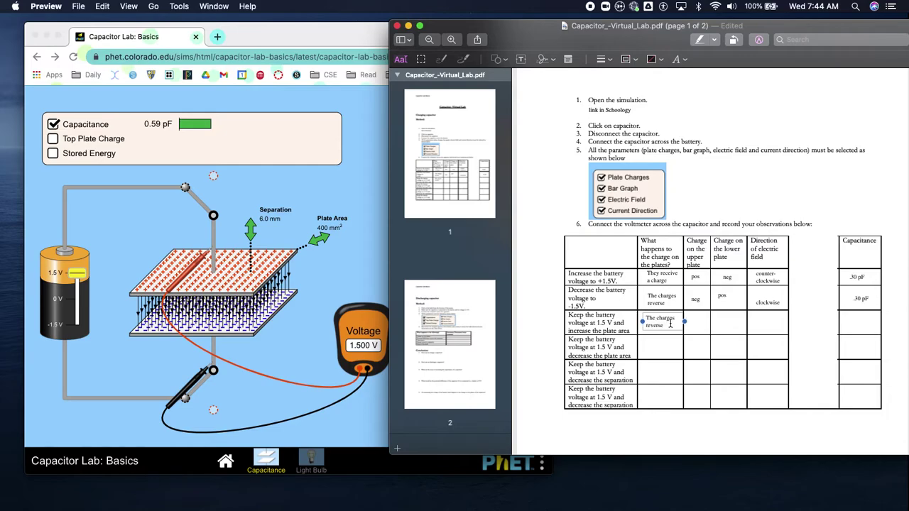
pyautogui.doubleClick(672, 323)
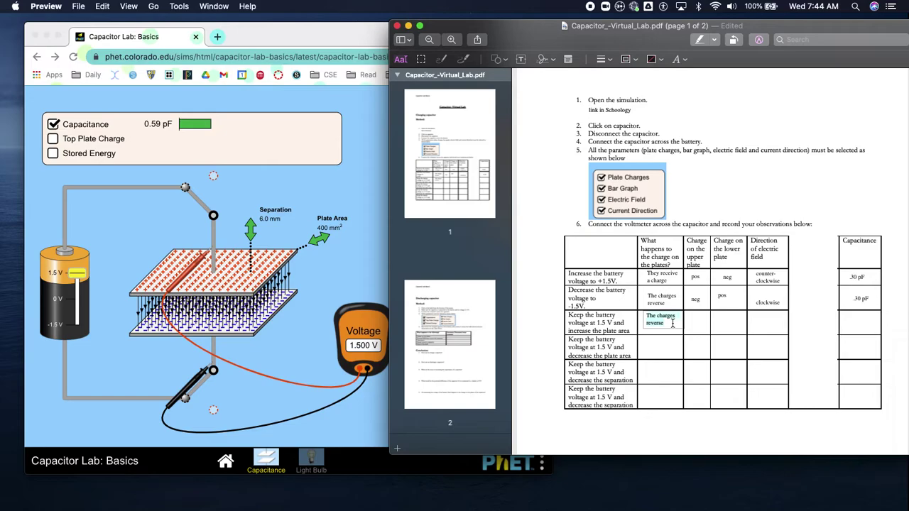
pyautogui.write('In')
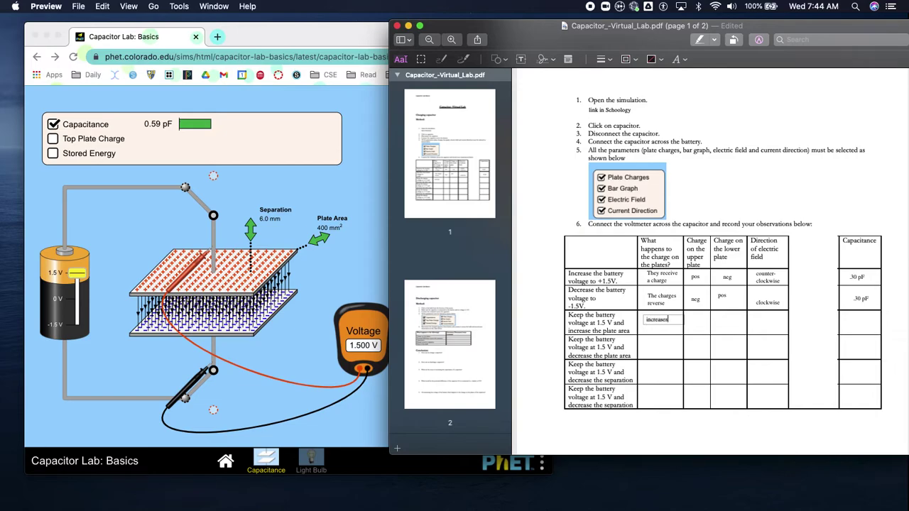
pyautogui.click(702, 328)
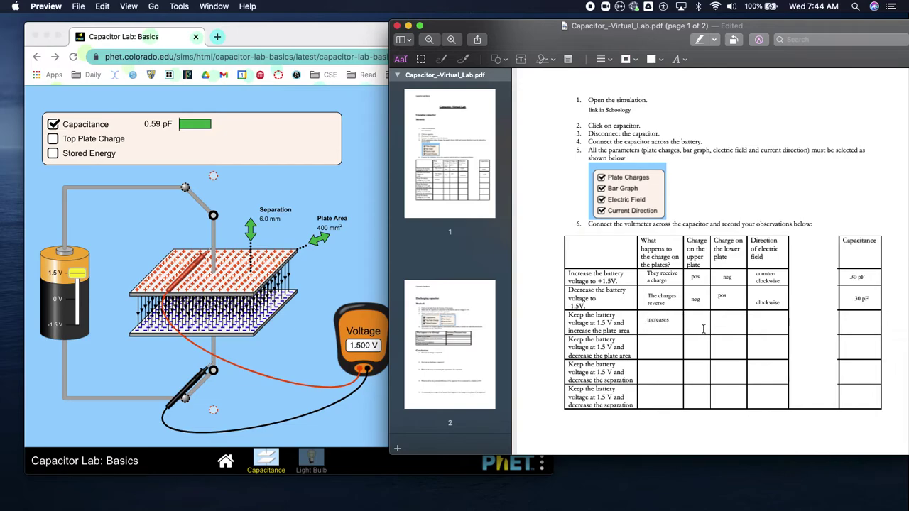
# Copy neg, pos and counter-clockwise into the plate-area row's plate and direction cells
pyautogui.click(699, 278)
pyautogui.click(721, 278)
pyautogui.moveTo(732, 274); pyautogui.dragTo(731, 327)
pyautogui.moveTo(700, 281); pyautogui.dragTo(702, 321)
pyautogui.click(767, 278)
pyautogui.press('super+d')
pyautogui.moveTo(766, 280); pyautogui.dragTo(775, 326)
# Duplicate the .30 pF entry into the plate-area row and change it to .59 pF
pyautogui.click(861, 301)
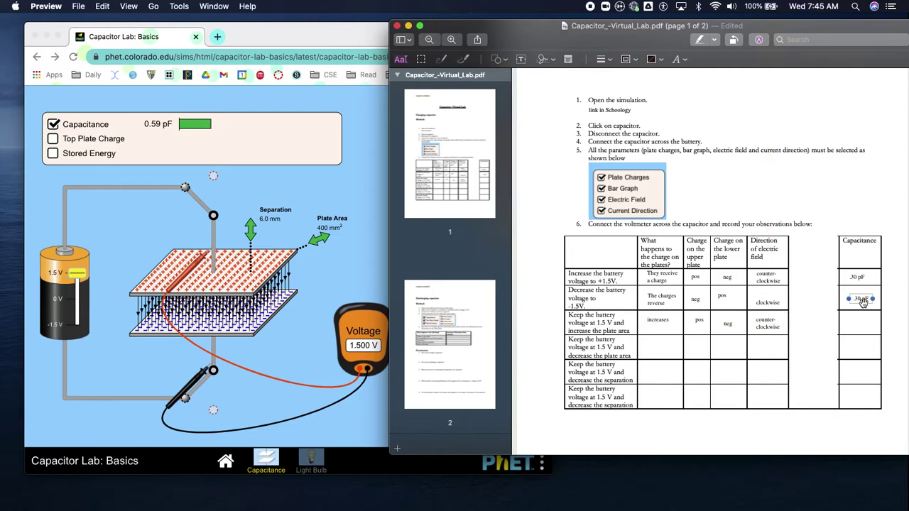
pyautogui.press('super+d')
pyautogui.moveTo(865, 304); pyautogui.dragTo(862, 325)
pyautogui.doubleClick(854, 323)
pyautogui.press('BackSpace')
pyautogui.write('.59')
pyautogui.click(687, 427)
pyautogui.click(323, 241)
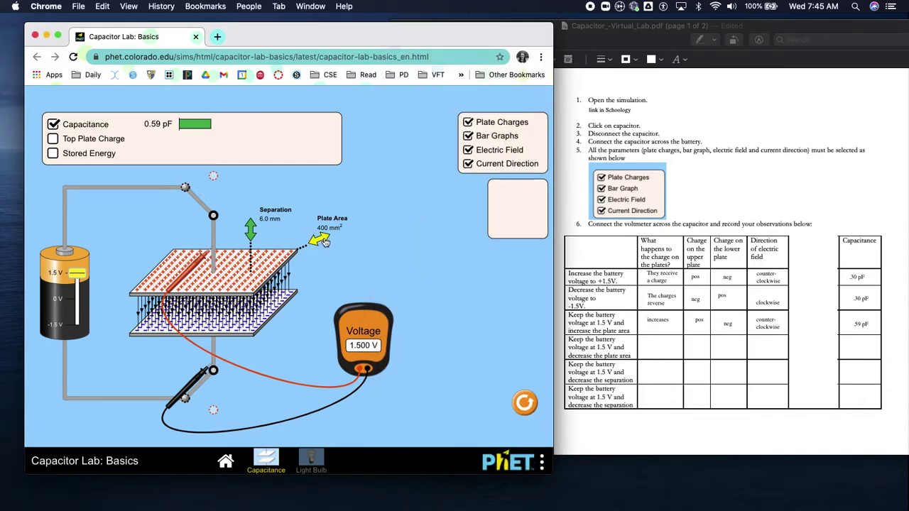
# Shrink the simulated plate area to 100 mm², dropping capacitance to 0.15 pF, then return to the worksheet
pyautogui.moveTo(320, 242); pyautogui.dragTo(260, 282)
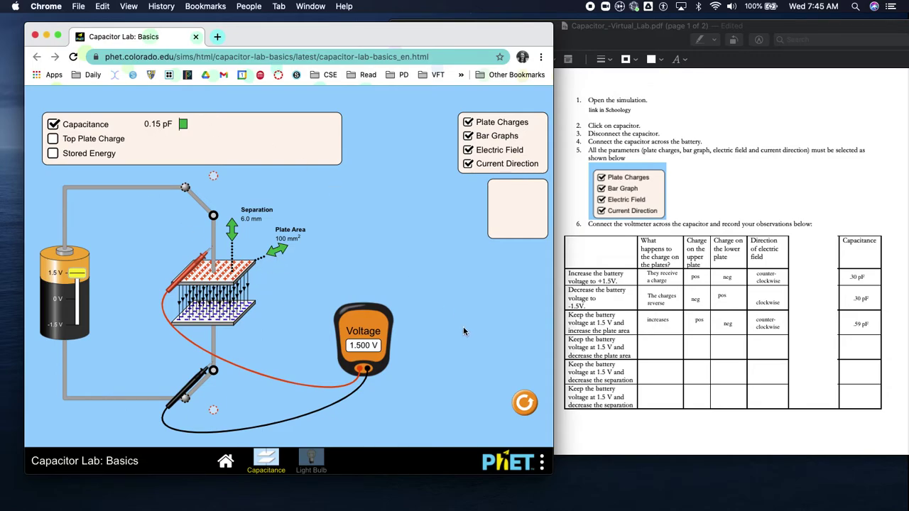
pyautogui.click(643, 348)
# Copy increases, pos, neg and counter-clockwise into the decrease-plate-area row
pyautogui.click(657, 318)
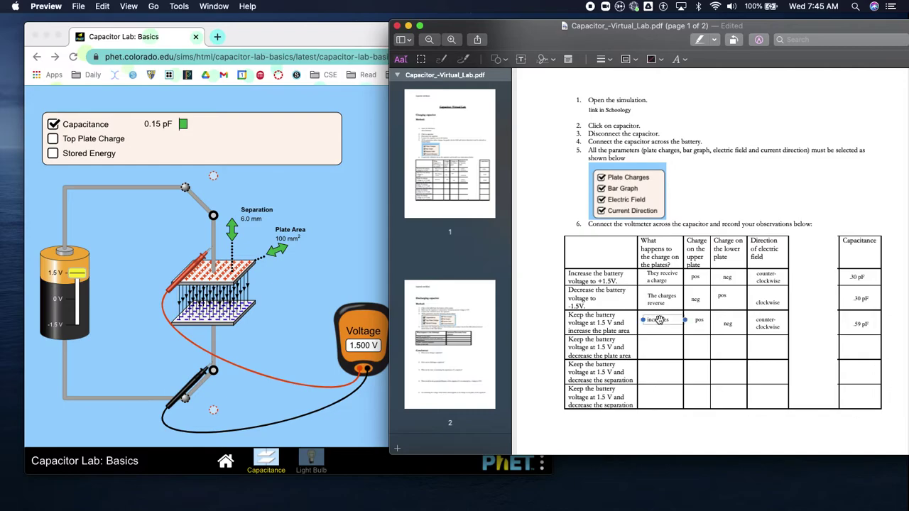
pyautogui.keyDown('shift'); pyautogui.click(699, 320); pyautogui.keyUp('shift')
pyautogui.keyDown('shift'); pyautogui.click(723, 325); pyautogui.keyUp('shift')
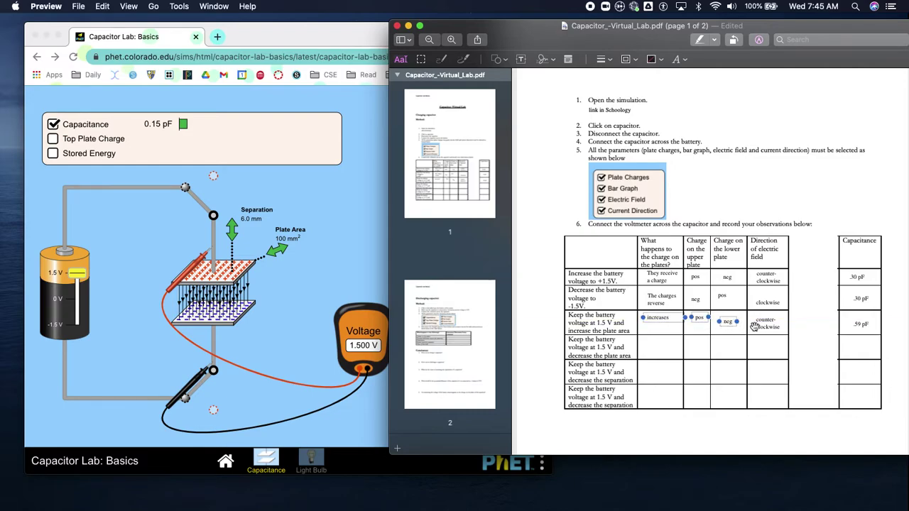
pyautogui.keyDown('shift'); pyautogui.click(763, 325); pyautogui.keyUp('shift')
pyautogui.press('super+c')
pyautogui.press('super+v')
pyautogui.press('Down')
pyautogui.press('Down')
pyautogui.press('Down')
pyautogui.press('Down')
pyautogui.press('Down')
pyautogui.press('Down')
pyautogui.press('Down')
pyautogui.press('Down')
pyautogui.press('Down')
pyautogui.press('Down')
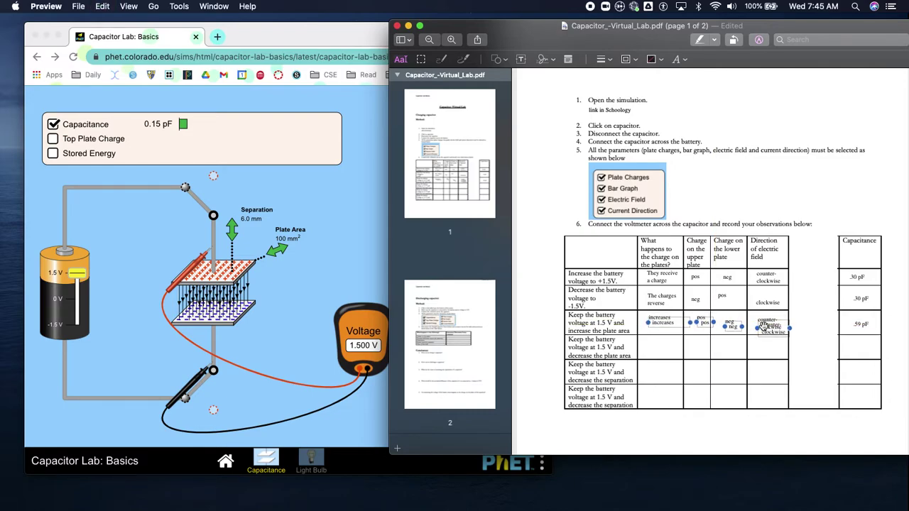
pyautogui.press('Down')
pyautogui.press('Down')
pyautogui.press('Down')
pyautogui.press('Down')
pyautogui.press('Down')
pyautogui.press('Down')
pyautogui.press('Down')
pyautogui.press('Down')
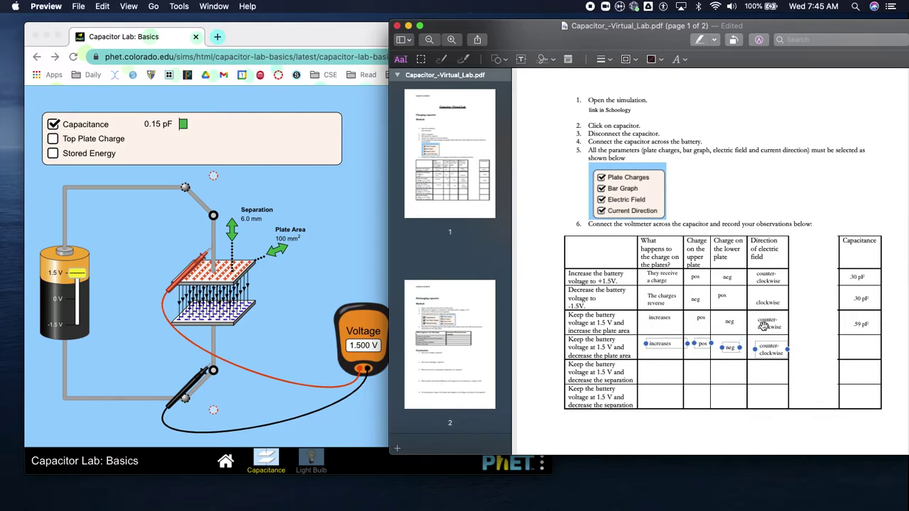
pyautogui.click(849, 343)
# Duplicate the .59 pF entry into the row and change it to .15 pF
pyautogui.click(859, 321)
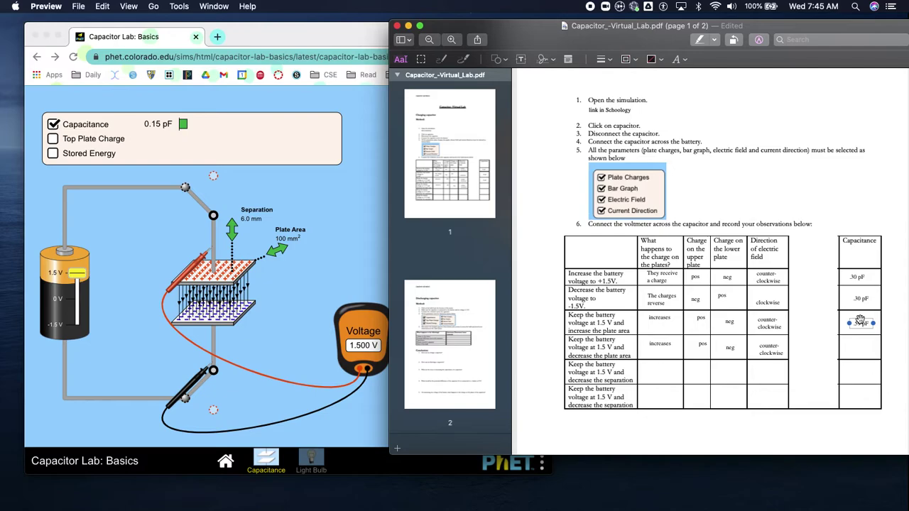
pyautogui.moveTo(859, 321); pyautogui.dragTo(861, 347)
pyautogui.write('.15 pF')
pyautogui.click(656, 372)
# Restore plate area to 200 mm² and reduce plate separation to 2.0 mm, giving 0.89 pF
pyautogui.click(288, 213)
pyautogui.moveTo(282, 250); pyautogui.dragTo(301, 246)
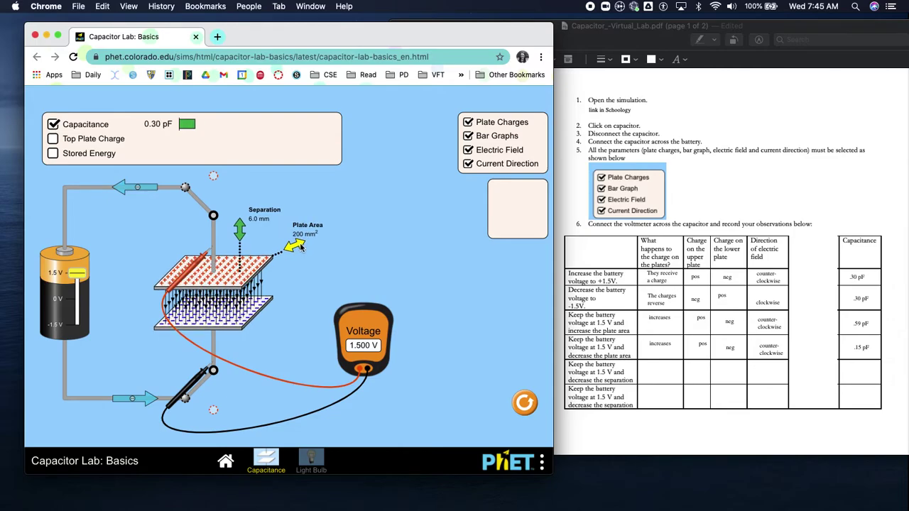
pyautogui.moveTo(240, 233)
pyautogui.mouseDown()
pyautogui.moveTo(243, 246)
pyautogui.moveTo(242, 214)
pyautogui.moveTo(243, 246)
pyautogui.mouseUp()
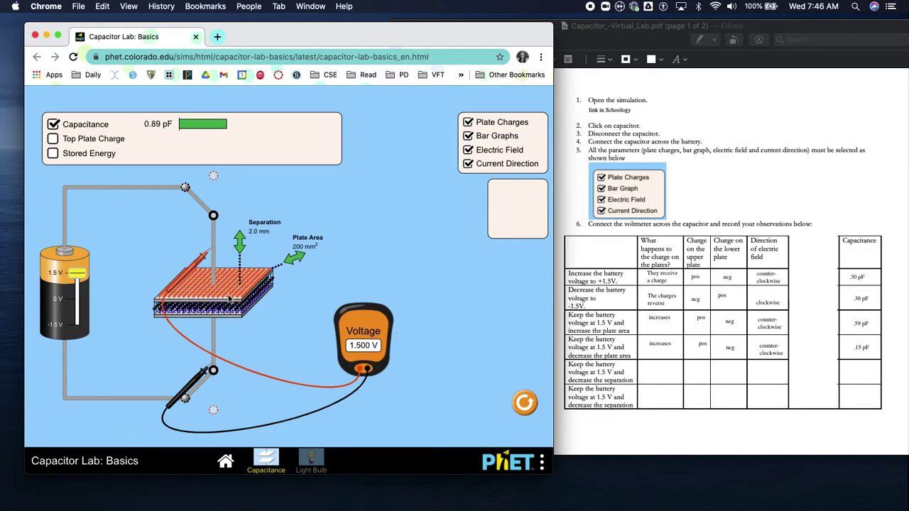
# Copy increases, pos and neg into the decrease-separation row
pyautogui.click(680, 351)
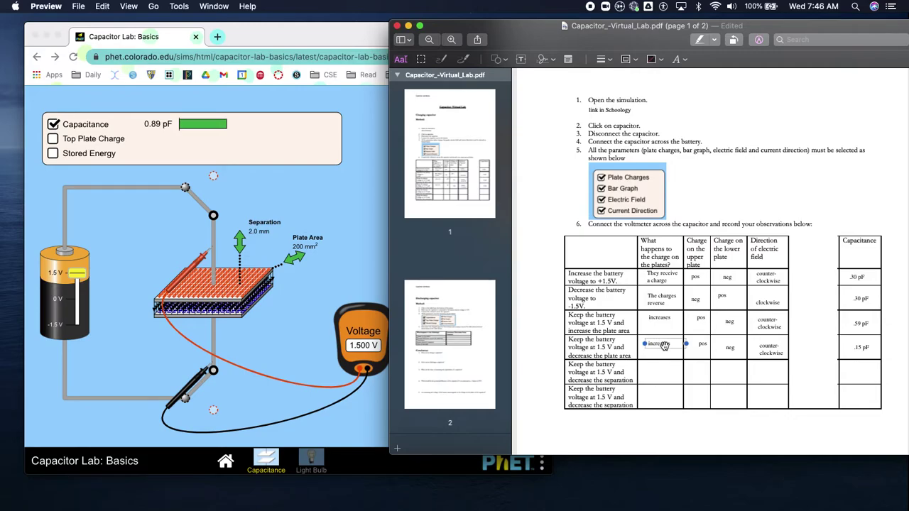
pyautogui.moveTo(664, 345); pyautogui.dragTo(673, 374)
pyautogui.click(700, 343)
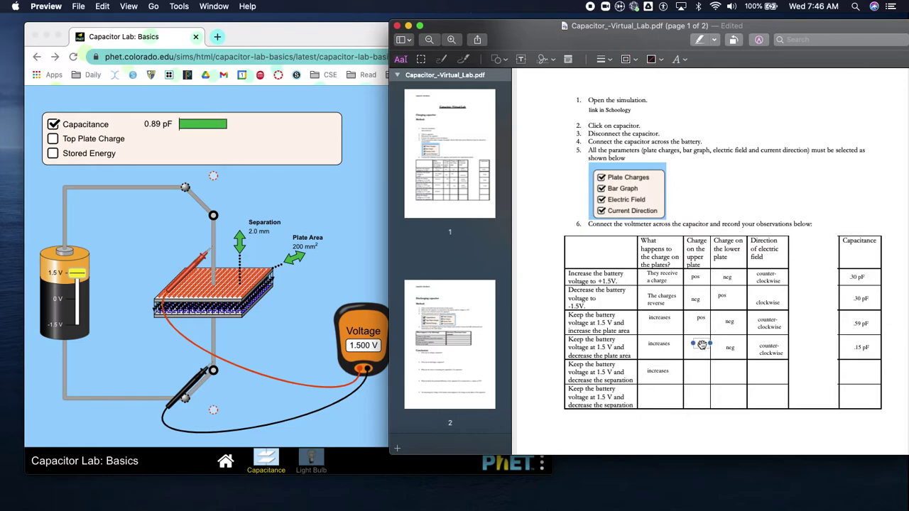
pyautogui.keyDown('shift'); pyautogui.click(729, 347); pyautogui.keyUp('shift')
pyautogui.press('super+c')
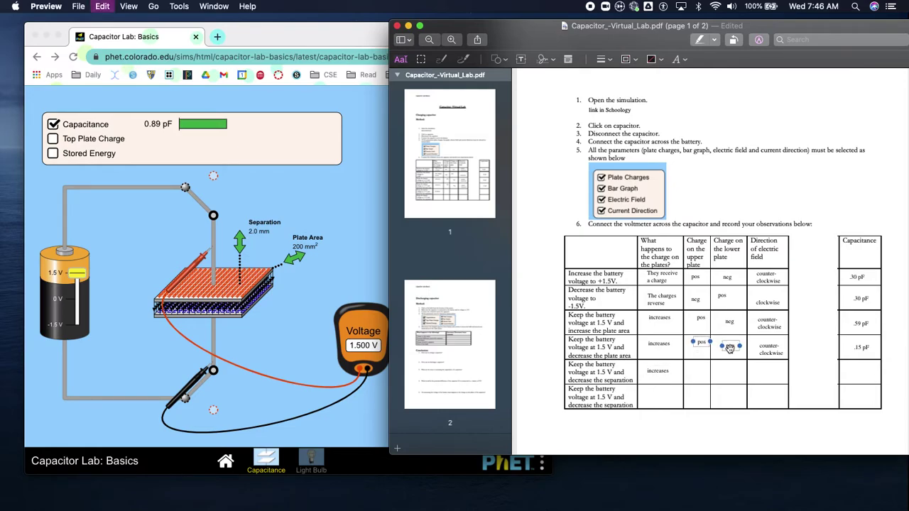
pyautogui.press('super+v')
pyautogui.press('Down')
pyautogui.press('Down')
pyautogui.press('Down')
pyautogui.press('Down')
pyautogui.press('Down')
pyautogui.press('Down')
pyautogui.press('Down')
pyautogui.press('Down')
pyautogui.press('Down')
pyautogui.press('Down')
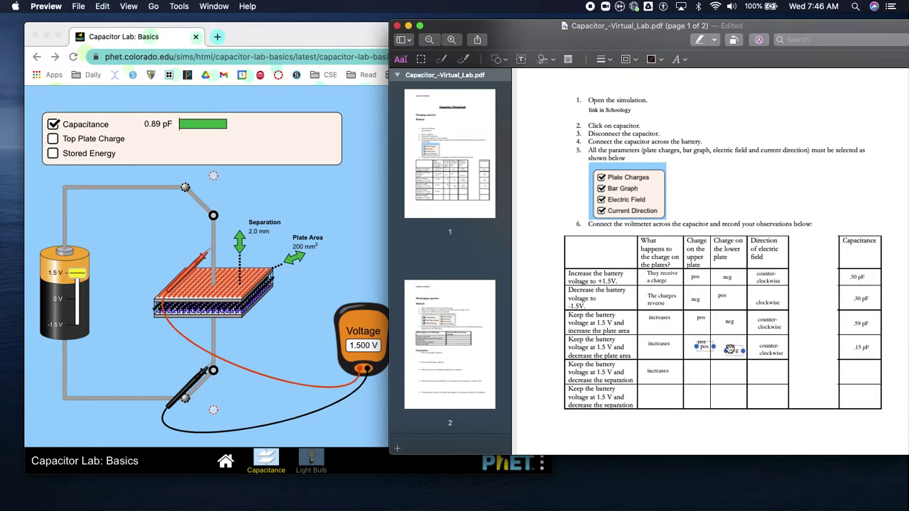
pyautogui.press('Down')
pyautogui.press('Down')
pyautogui.press('Down')
pyautogui.press('Down')
pyautogui.press('Down')
pyautogui.press('Down')
pyautogui.press('Down')
pyautogui.press('Down')
pyautogui.press('Left')
pyautogui.press('Left')
pyautogui.press('Left')
pyautogui.press('Left')
pyautogui.press('Left')
pyautogui.press('Left')
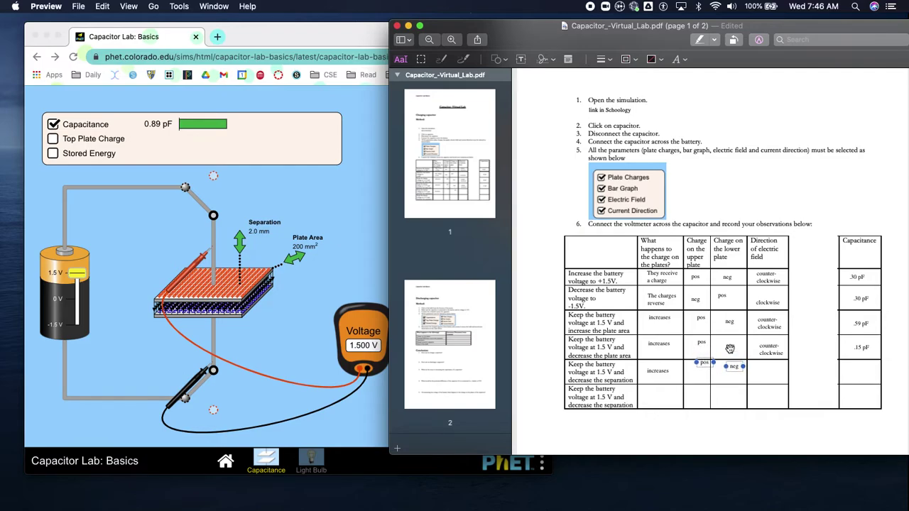
pyautogui.press('Down')
pyautogui.press('Down')
pyautogui.press('Down')
pyautogui.press('Down')
pyautogui.press('Down')
pyautogui.press('Down')
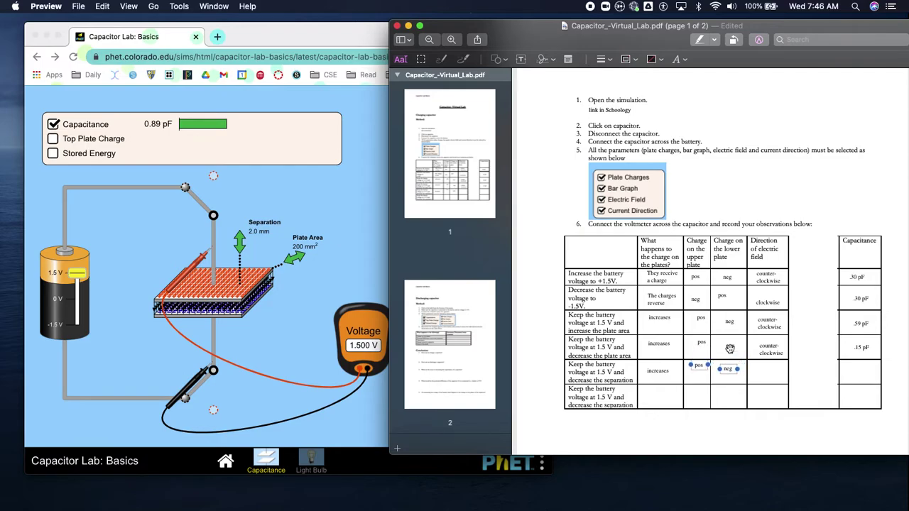
# Copy counter-clockwise into the decrease-separation row's field cell
pyautogui.click(777, 349)
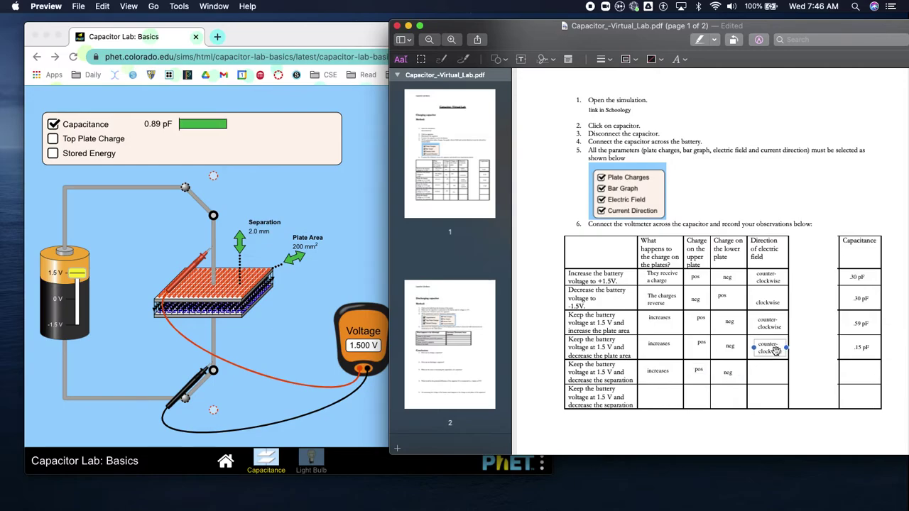
pyautogui.press('super+c')
pyautogui.press('super+v')
pyautogui.moveTo(779, 358); pyautogui.dragTo(775, 379)
pyautogui.click(879, 375)
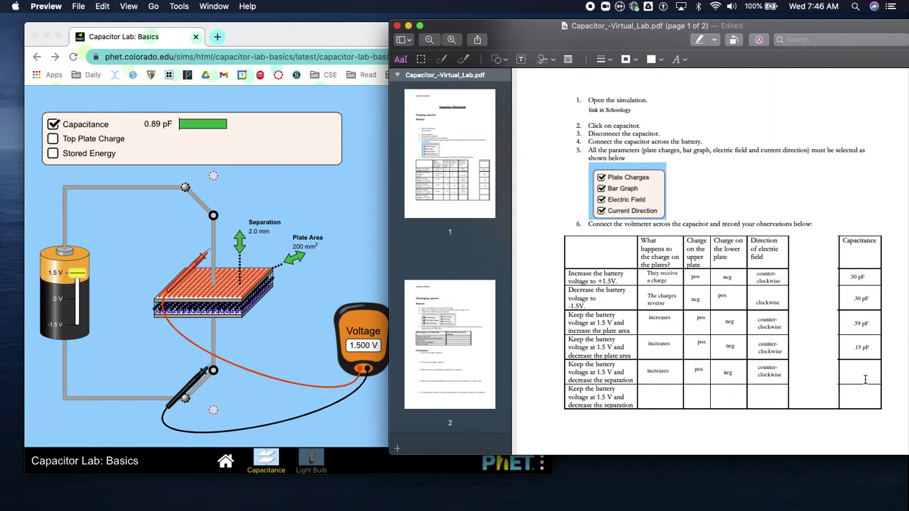
# Paste the .15 pF entry into the Capacitance cell and change it to .89 pF
pyautogui.click(870, 348)
pyautogui.press('super+c')
pyautogui.press('super+v')
pyautogui.moveTo(870, 351)
pyautogui.mouseDown()
pyautogui.moveTo(869, 381)
pyautogui.moveTo(868, 371)
pyautogui.mouseUp()
pyautogui.doubleClick(867, 372)
pyautogui.write('.8')
pyautogui.click(673, 409)
# Add an 'increase' text note below the last table row
pyautogui.scroll(-2, 594, 398)
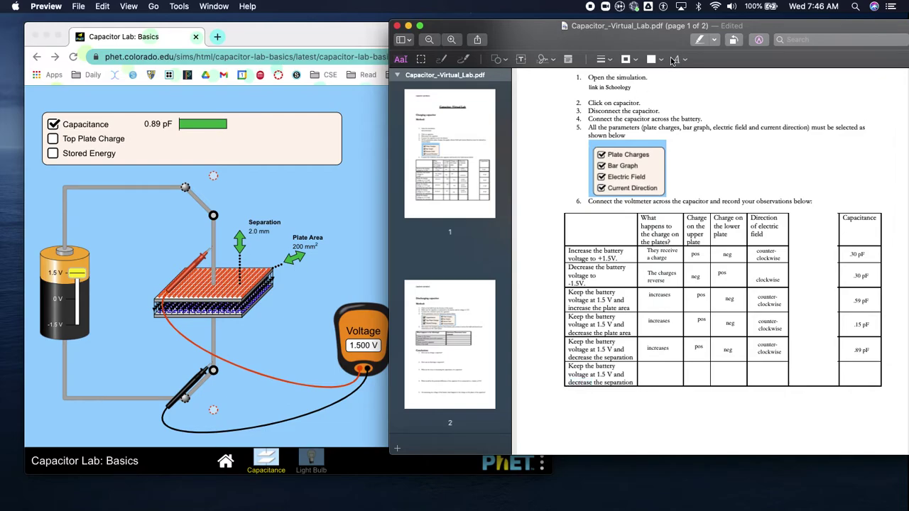
pyautogui.click(520, 59)
pyautogui.write('increase')
pyautogui.moveTo(736, 248)
pyautogui.mouseDown()
pyautogui.moveTo(680, 322)
pyautogui.moveTo(593, 395)
pyautogui.moveTo(582, 394)
pyautogui.mouseUp()
pyautogui.click(440, 60)
pyautogui.moveTo(593, 383); pyautogui.dragTo(572, 391)
pyautogui.click(567, 387)
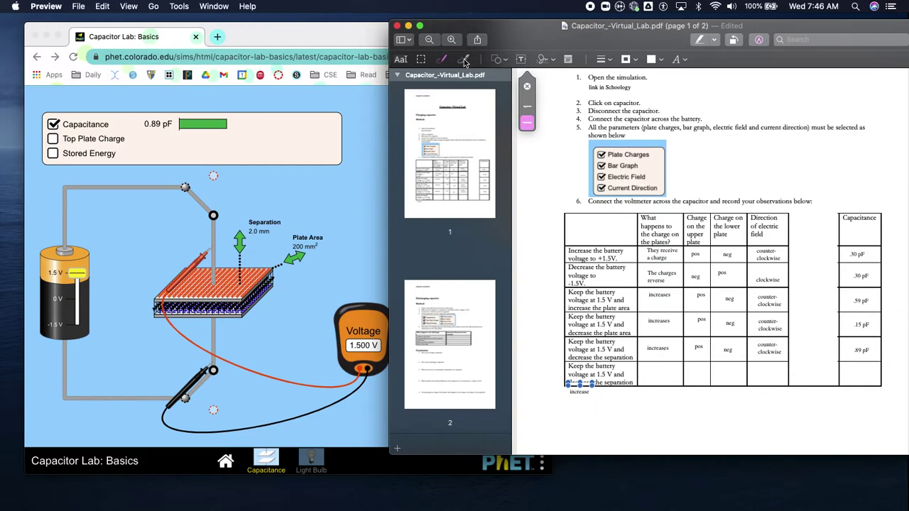
pyautogui.click(403, 61)
# Widen the simulated plate separation to 10.0 mm, dropping capacitance to 0.18 pF
pyautogui.click(208, 297)
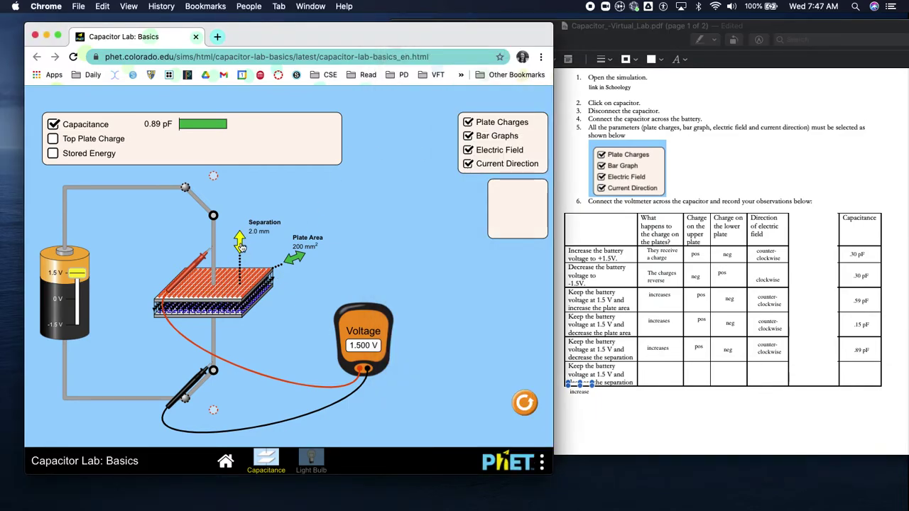
pyautogui.moveTo(240, 242); pyautogui.dragTo(243, 199)
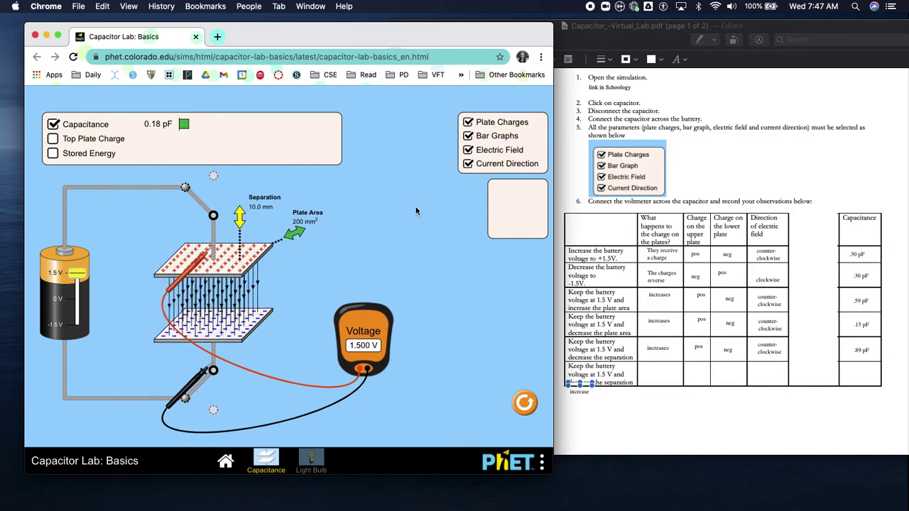
pyautogui.click(656, 375)
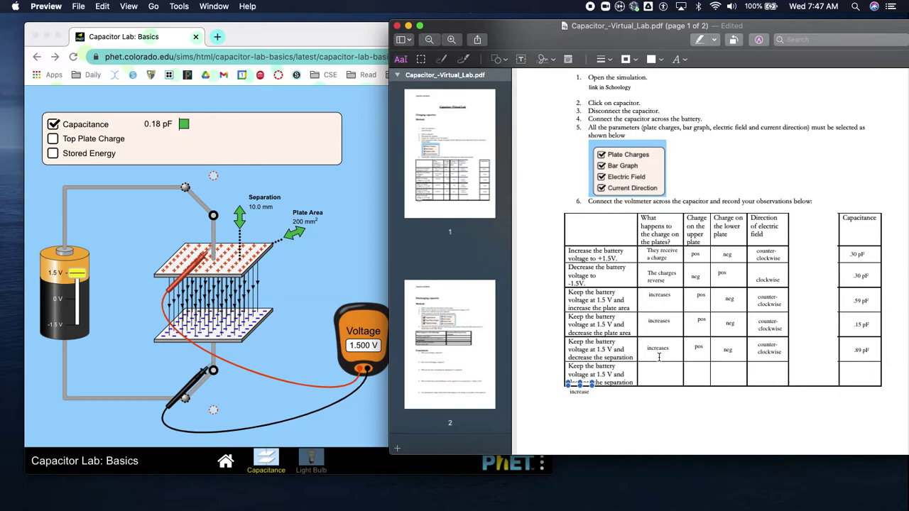
# Enter decreases, pos and neg in the last charging-table row
pyautogui.click(666, 352)
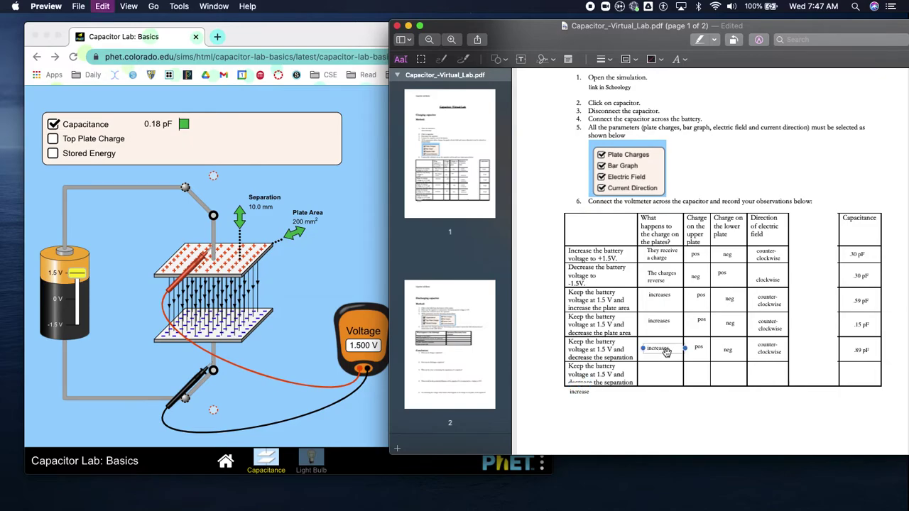
pyautogui.moveTo(666, 352)
pyautogui.mouseDown()
pyautogui.moveTo(680, 353)
pyautogui.moveTo(678, 374)
pyautogui.mouseUp()
pyautogui.write('decreases')
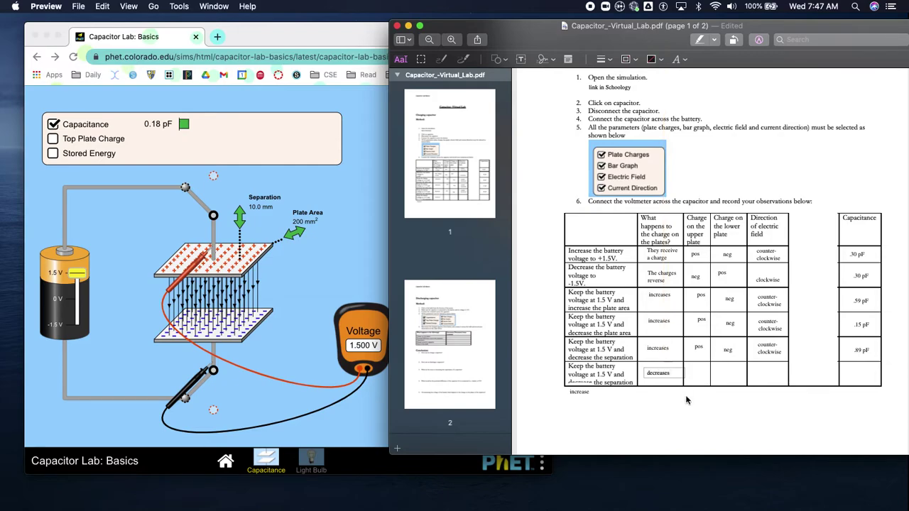
pyautogui.click(698, 348)
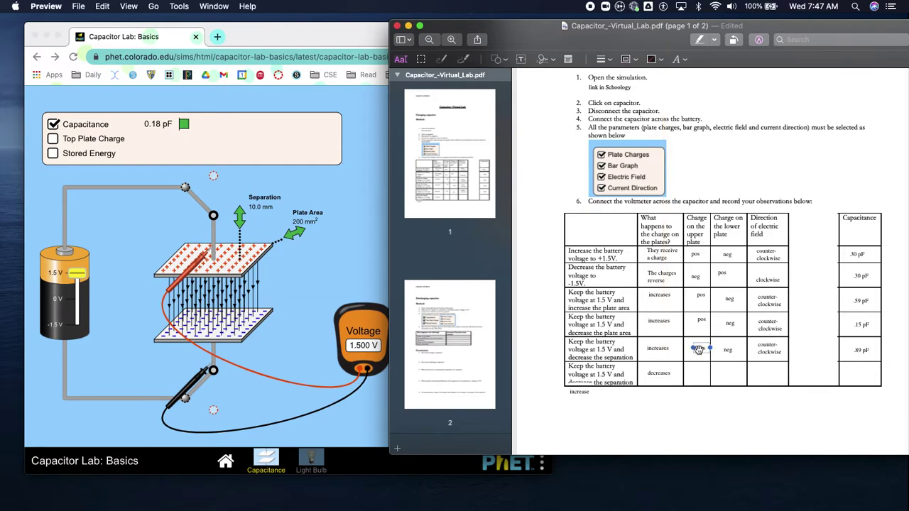
pyautogui.keyDown('shift'); pyautogui.click(724, 351); pyautogui.keyUp('shift')
pyautogui.moveTo(724, 352); pyautogui.dragTo(725, 351)
pyautogui.press('Down')
pyautogui.press('Down')
pyautogui.press('Down')
pyautogui.press('Down')
pyautogui.press('Down')
pyautogui.press('Down')
pyautogui.press('Down')
pyautogui.press('Down')
pyautogui.press('Down')
pyautogui.press('Down')
pyautogui.press('Down')
pyautogui.press('Down')
pyautogui.press('Down')
pyautogui.press('Down')
pyautogui.press('Down')
pyautogui.press('Down')
pyautogui.press('Down')
pyautogui.press('Down')
pyautogui.press('Down')
pyautogui.press('Down')
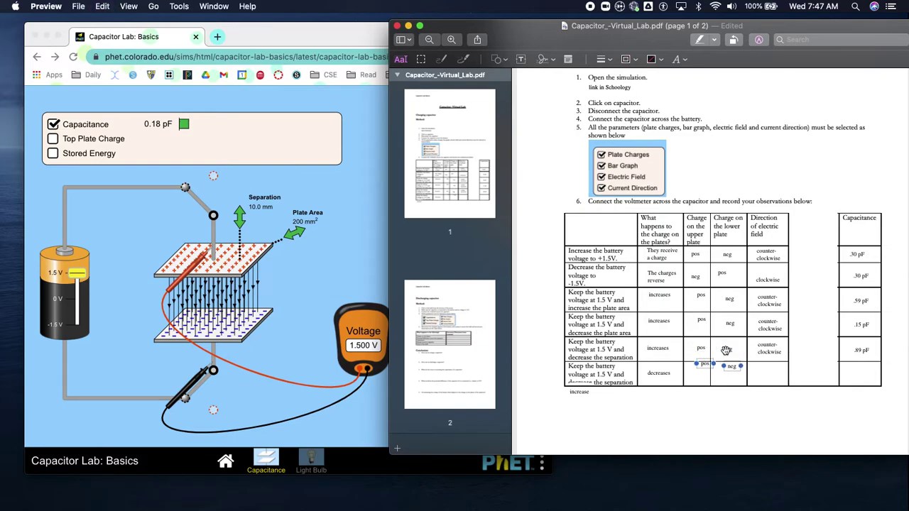
pyautogui.press('Down')
pyautogui.press('Down')
pyautogui.press('Down')
pyautogui.press('Left')
pyautogui.press('Left')
pyautogui.press('Left')
pyautogui.press('Left')
pyautogui.press('Left')
pyautogui.press('Left')
pyautogui.press('Left')
pyautogui.press('Left')
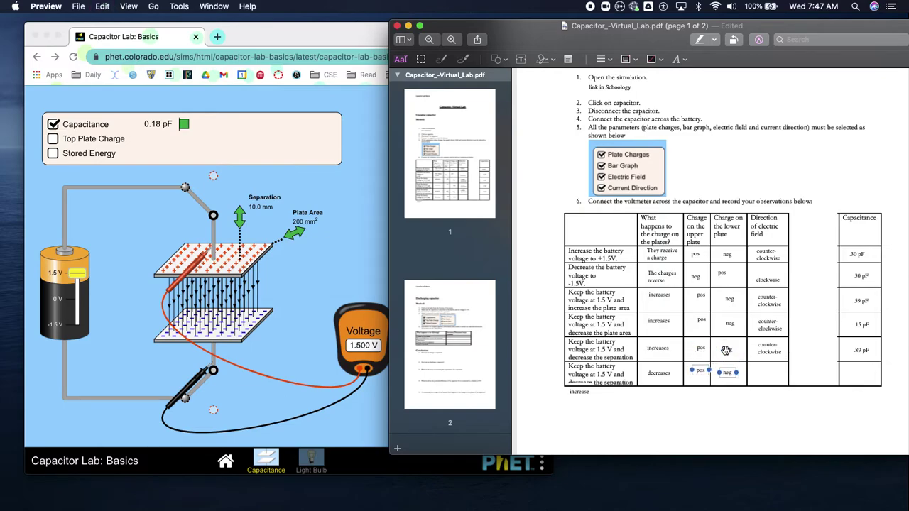
pyautogui.press('Down')
pyautogui.press('Down')
# Copy counter-clockwise and a capacitance box into the last row, then go to page 2
pyautogui.click(764, 354)
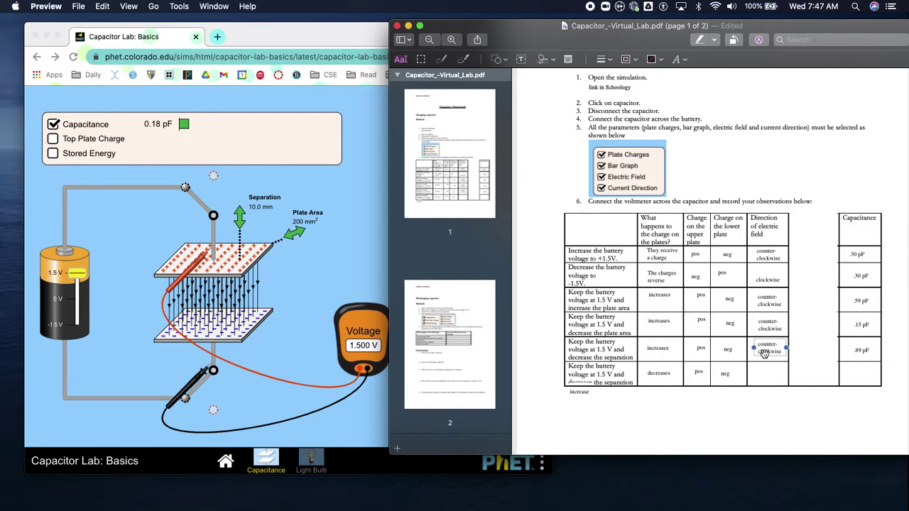
pyautogui.moveTo(764, 353); pyautogui.dragTo(776, 379)
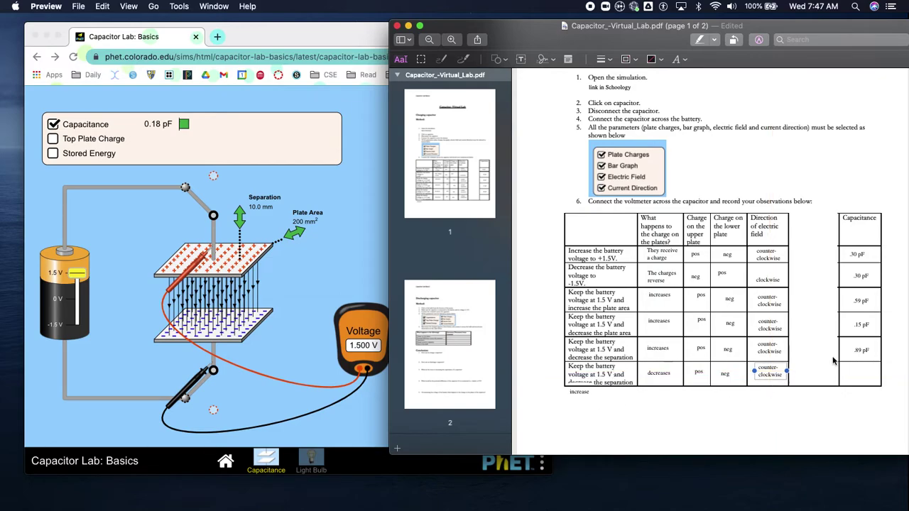
pyautogui.click(865, 353)
pyautogui.press('super+d')
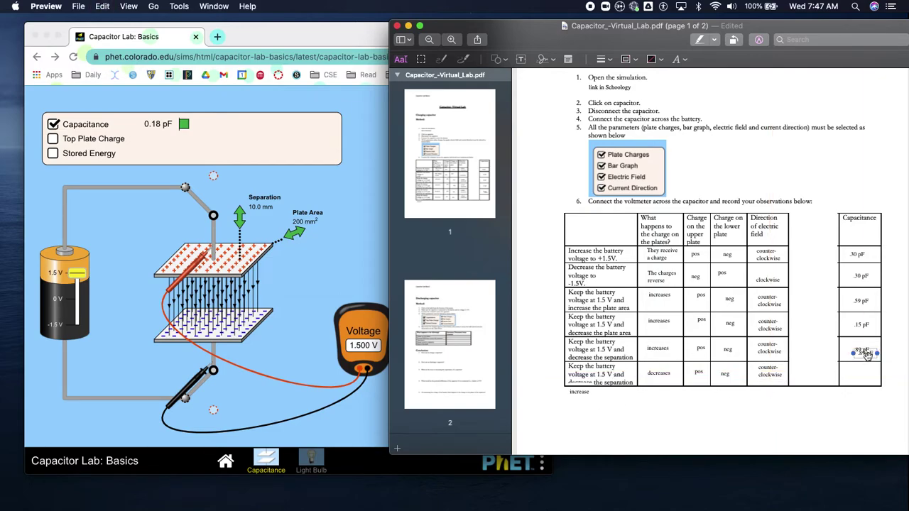
pyautogui.moveTo(866, 355); pyautogui.dragTo(865, 374)
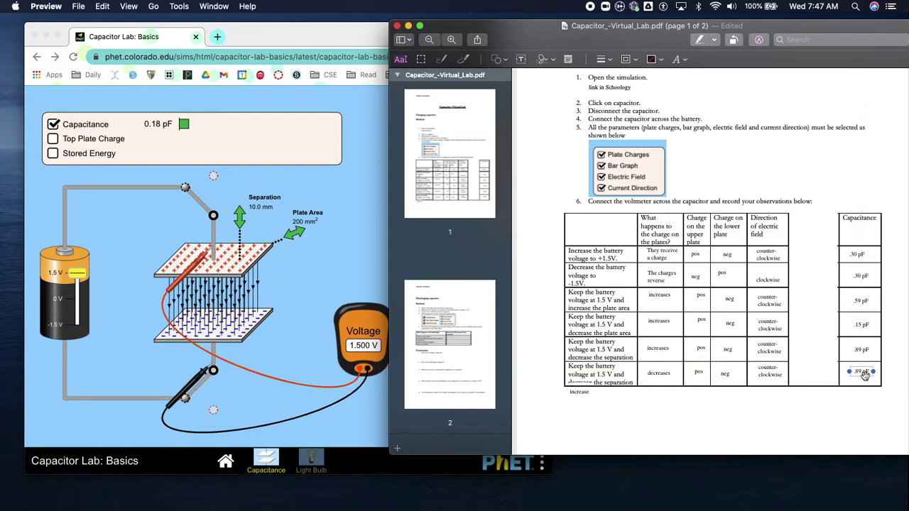
pyautogui.doubleClick(865, 375)
pyautogui.press('BackSpace')
pyautogui.click(467, 348)
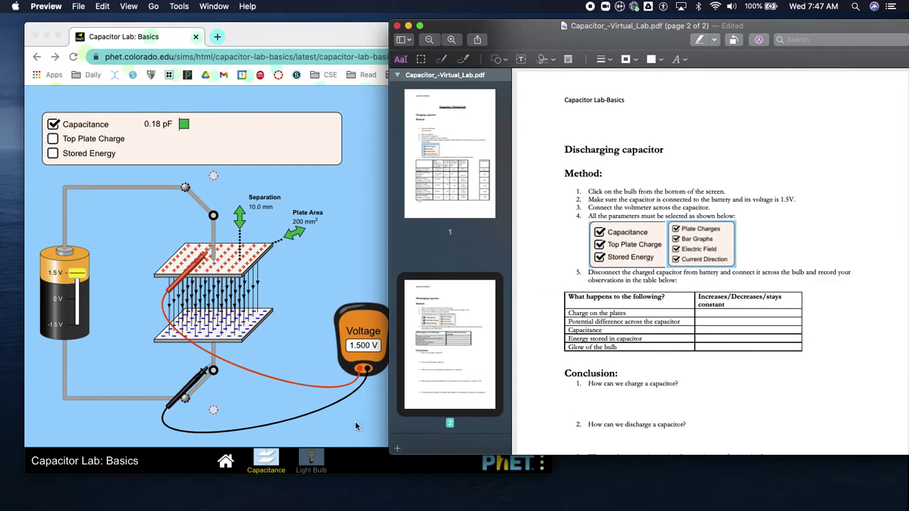
# On the Light Bulb screen, set the battery to 1.5 V and place voltmeter probes across the plates
pyautogui.click(313, 460)
pyautogui.click(312, 460)
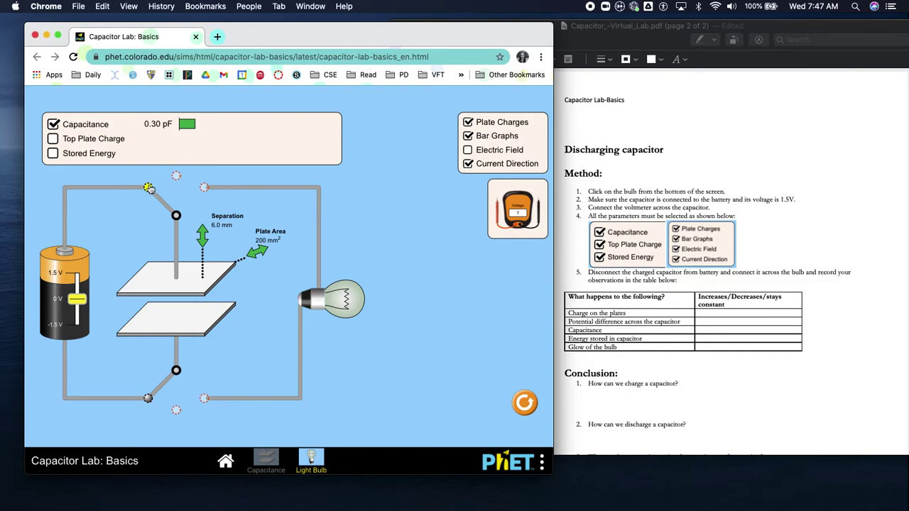
pyautogui.moveTo(80, 304); pyautogui.dragTo(80, 274)
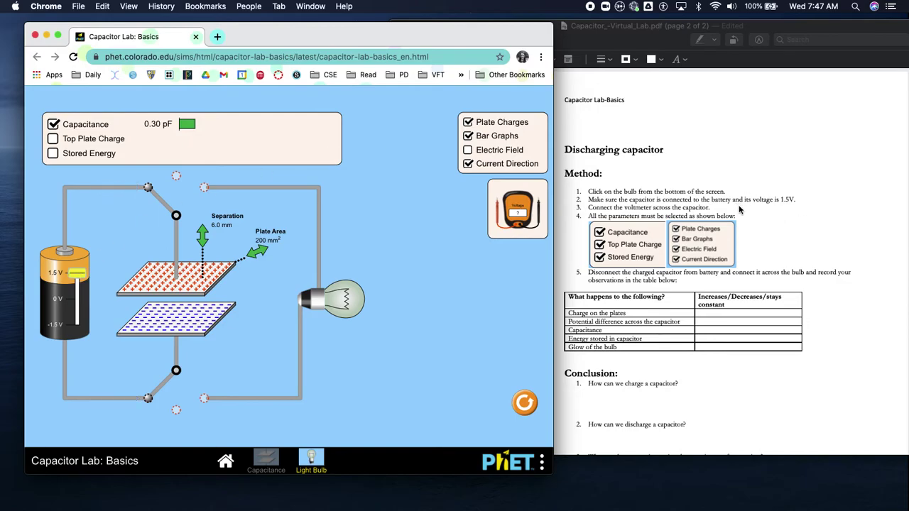
pyautogui.moveTo(497, 217); pyautogui.dragTo(351, 397)
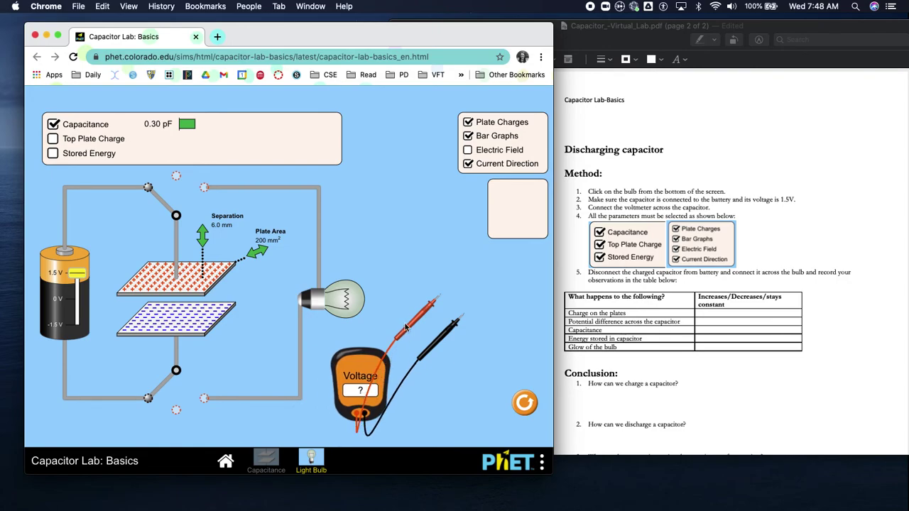
pyautogui.moveTo(410, 330); pyautogui.dragTo(132, 290)
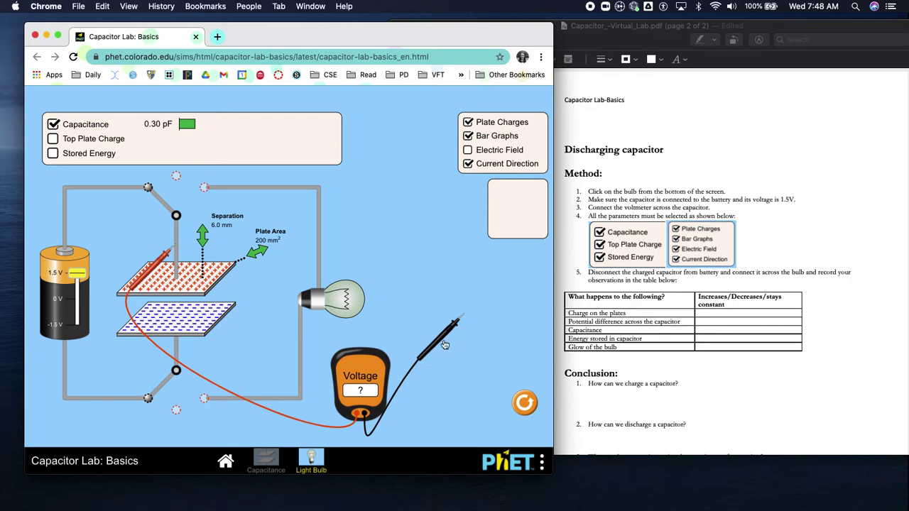
pyautogui.moveTo(428, 347); pyautogui.dragTo(158, 367)
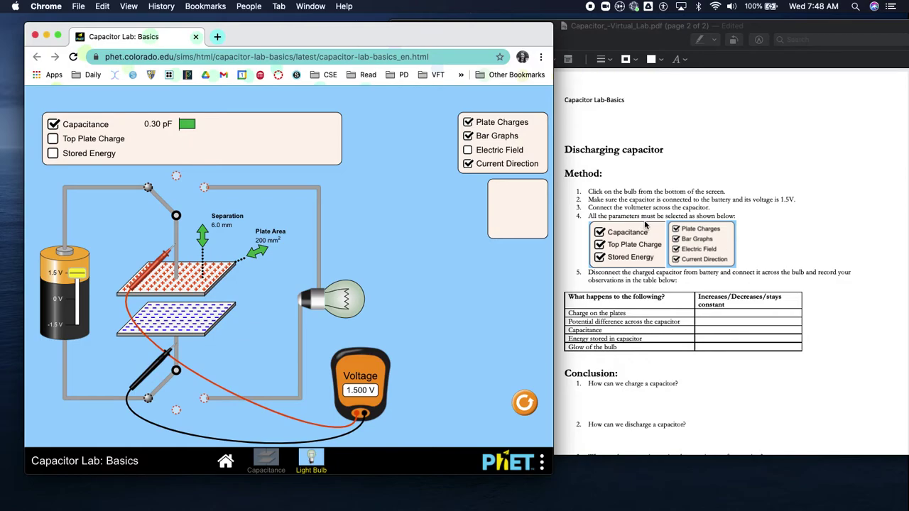
# Turn on Electric Field, Top Plate Charge and Stored Energy displays
pyautogui.click(468, 150)
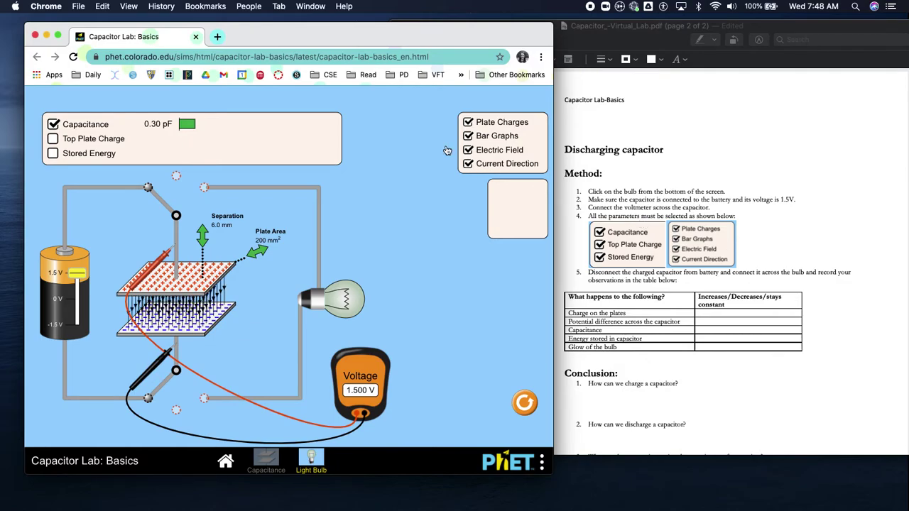
pyautogui.click(52, 139)
pyautogui.click(53, 155)
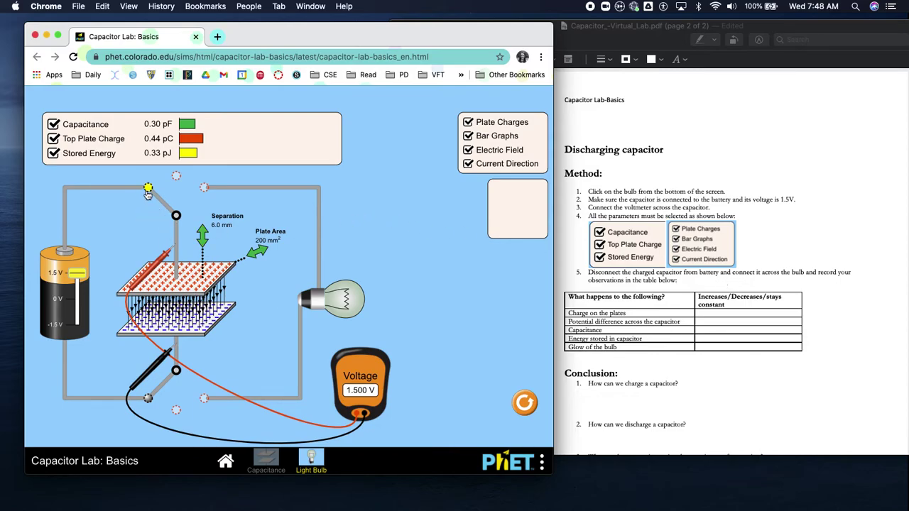
# Switch the capacitor from the battery to the bulb until charge and energy read zero
pyautogui.moveTo(148, 186); pyautogui.dragTo(204, 191)
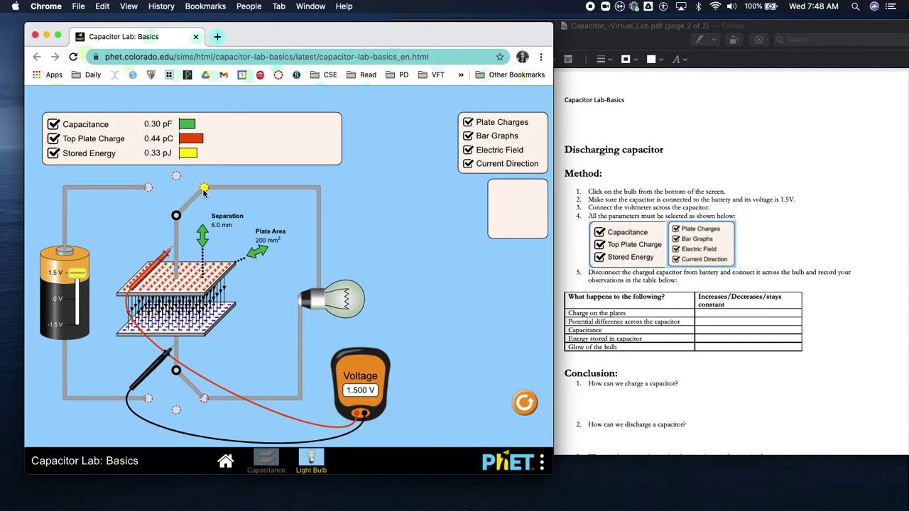
pyautogui.moveTo(204, 192); pyautogui.dragTo(203, 191)
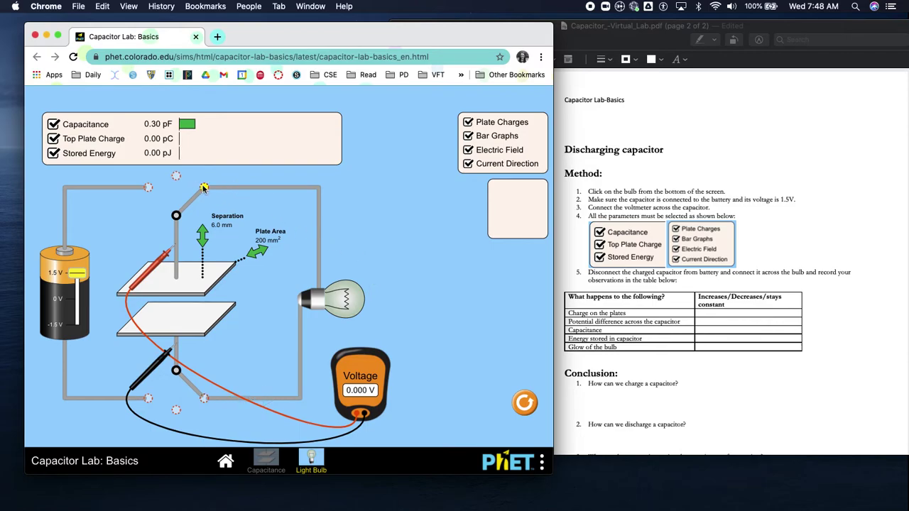
pyautogui.moveTo(204, 187); pyautogui.dragTo(135, 193)
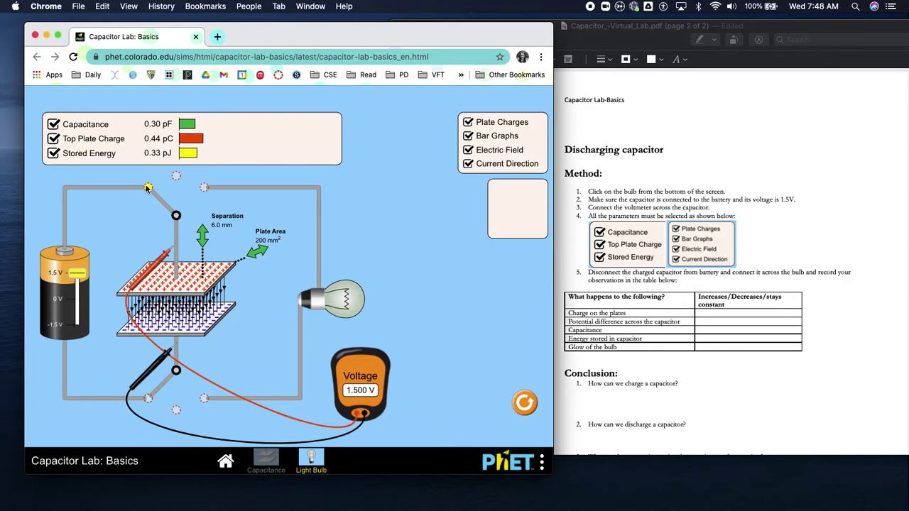
pyautogui.moveTo(146, 188); pyautogui.dragTo(204, 188)
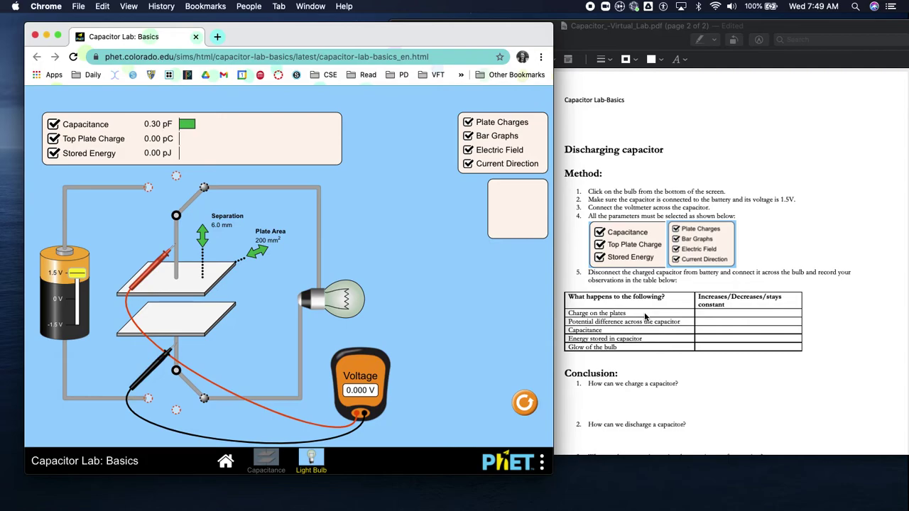
# Enter 'decreases' for charge on the plates and copy it into the Capacitance row
pyautogui.click(718, 316)
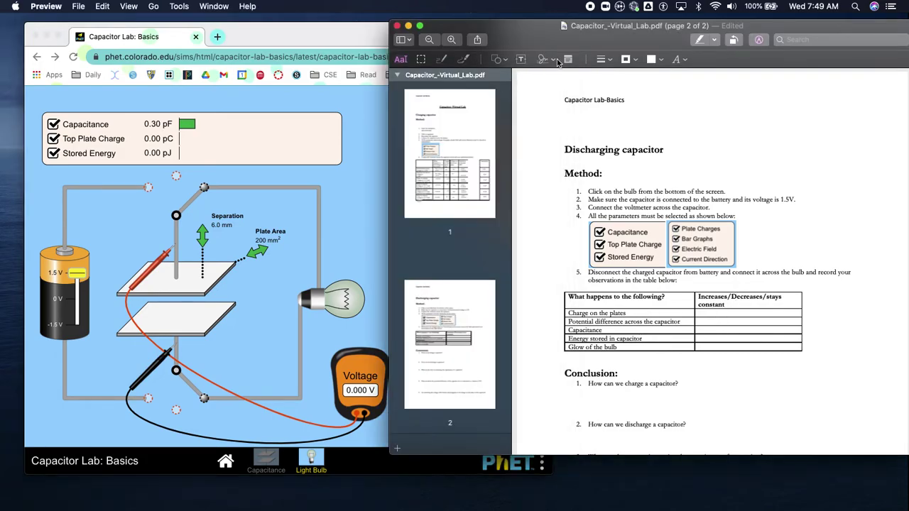
pyautogui.click(520, 59)
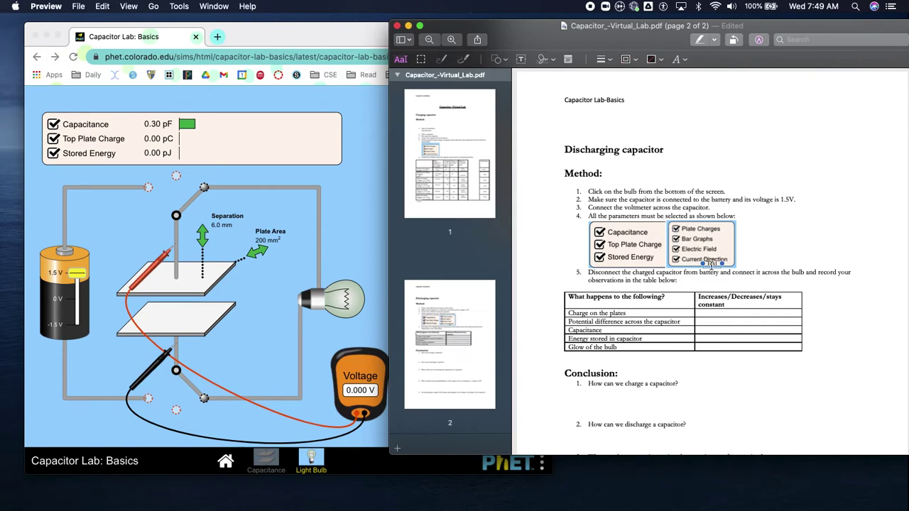
pyautogui.moveTo(710, 264); pyautogui.dragTo(728, 314)
pyautogui.write('decreases')
pyautogui.click(768, 371)
pyautogui.click(739, 315)
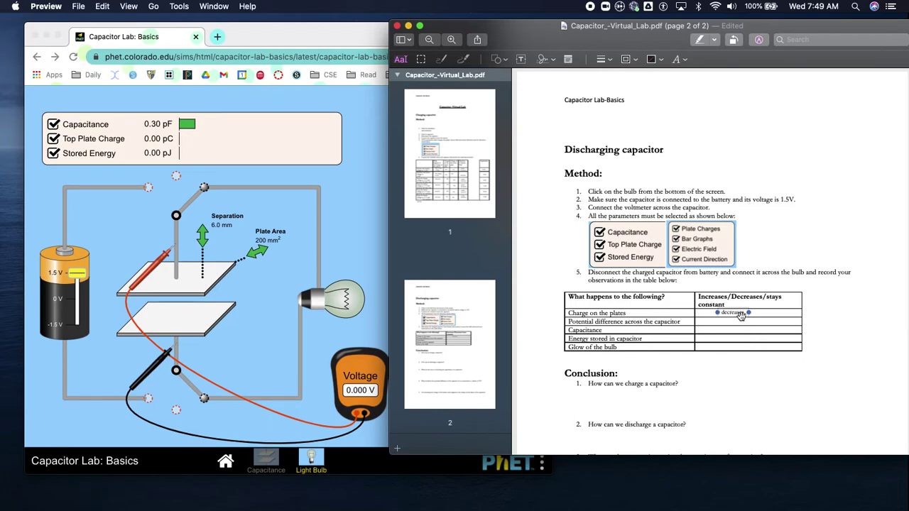
pyautogui.moveTo(739, 315); pyautogui.dragTo(734, 330)
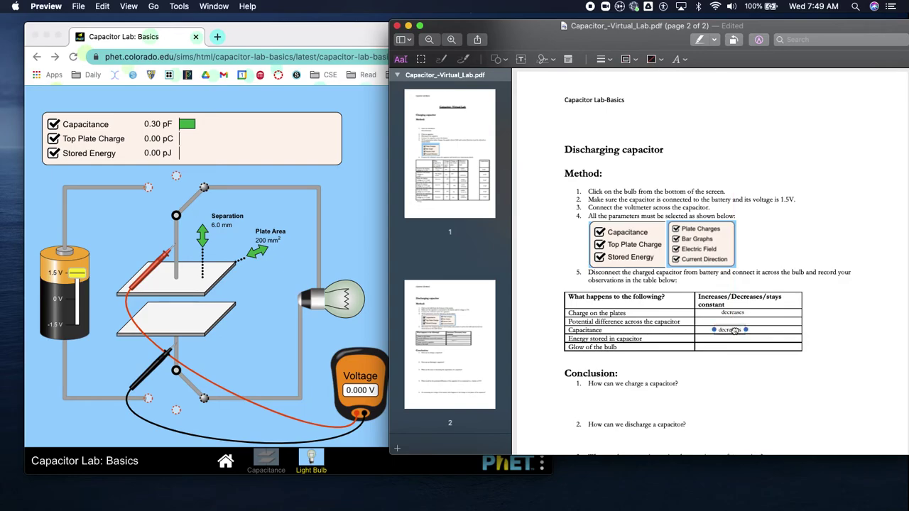
# Recharge the simulated capacitor and change the Capacitance answer to 'stays the same'
pyautogui.click(245, 336)
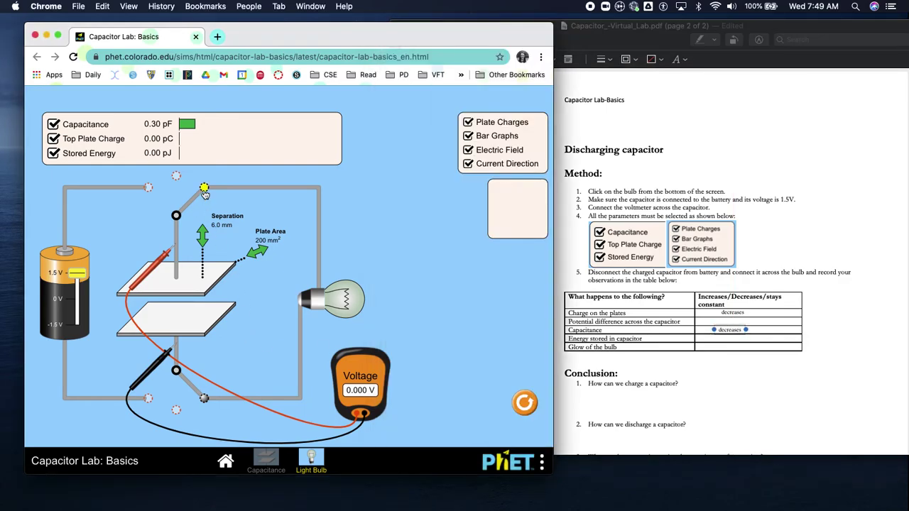
pyautogui.moveTo(193, 191)
pyautogui.mouseDown()
pyautogui.moveTo(143, 186)
pyautogui.moveTo(183, 179)
pyautogui.moveTo(204, 189)
pyautogui.mouseUp()
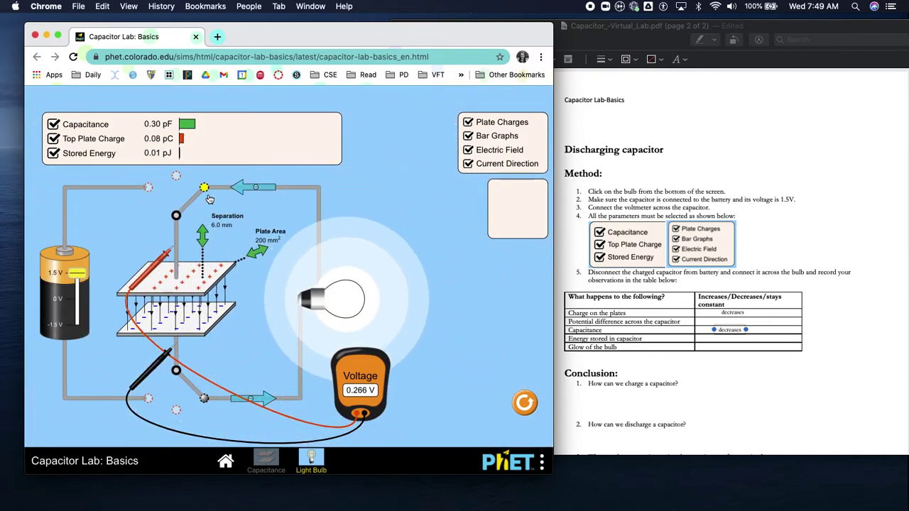
pyautogui.click(729, 329)
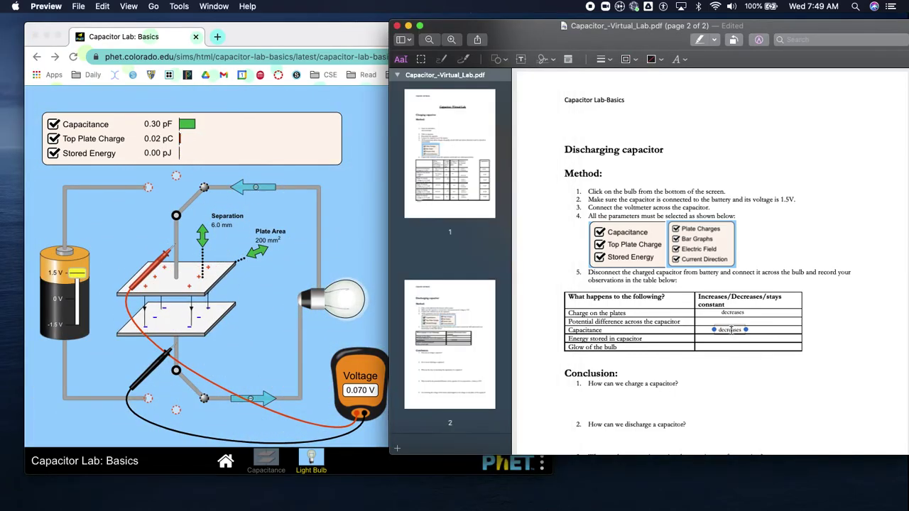
pyautogui.write('stays the same')
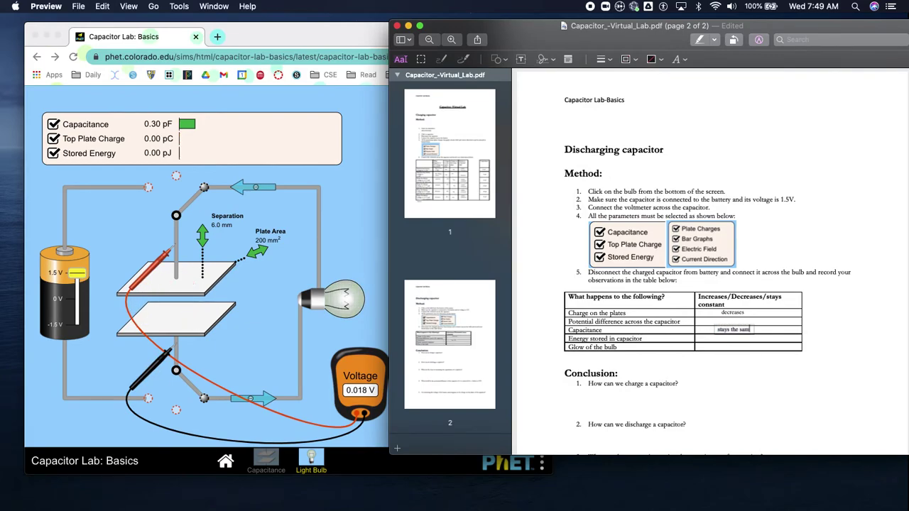
pyautogui.click(761, 391)
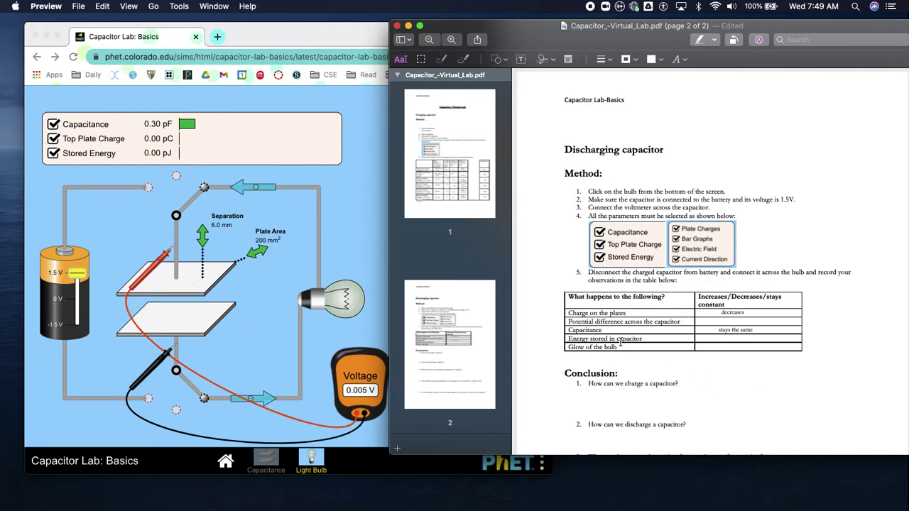
# Copy 'decreases' into the Energy row and enter 'increases, then decreases' for bulb glow
pyautogui.click(742, 313)
pyautogui.moveTo(742, 313); pyautogui.dragTo(741, 340)
pyautogui.click(735, 352)
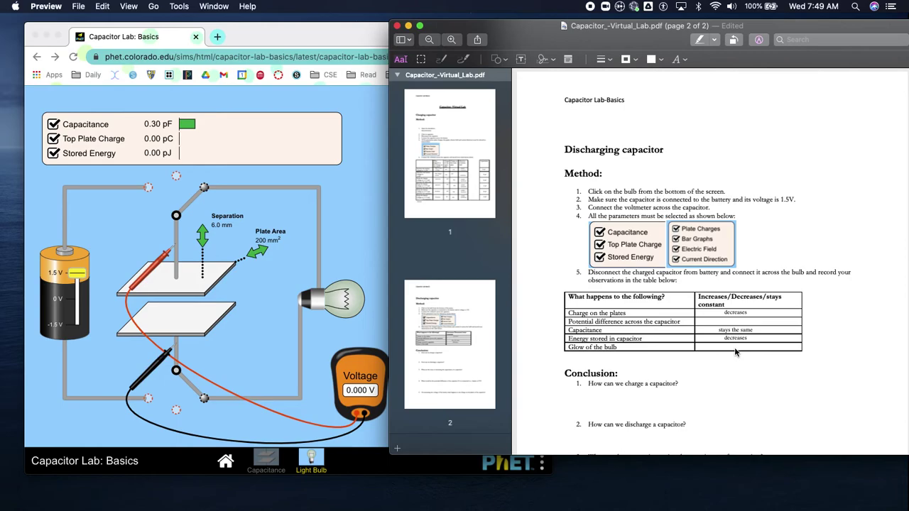
pyautogui.click(741, 339)
pyautogui.moveTo(742, 341); pyautogui.dragTo(739, 351)
pyautogui.doubleClick(735, 347)
pyautogui.write('increases, then decreases')
pyautogui.click(732, 396)
# Charge the capacitor from the battery, discharge it through the bulb, then reconnect the battery
pyautogui.scroll(-3, 732, 396)
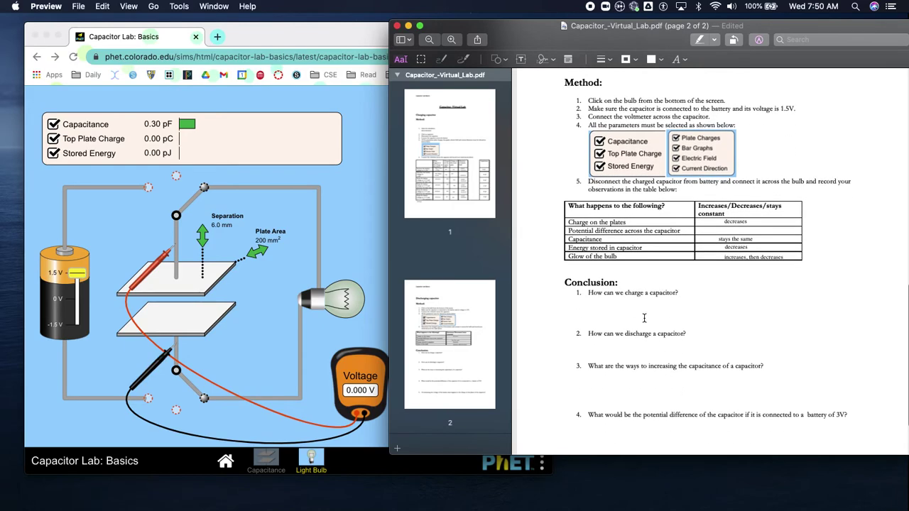
pyautogui.scroll(-1, 646, 320)
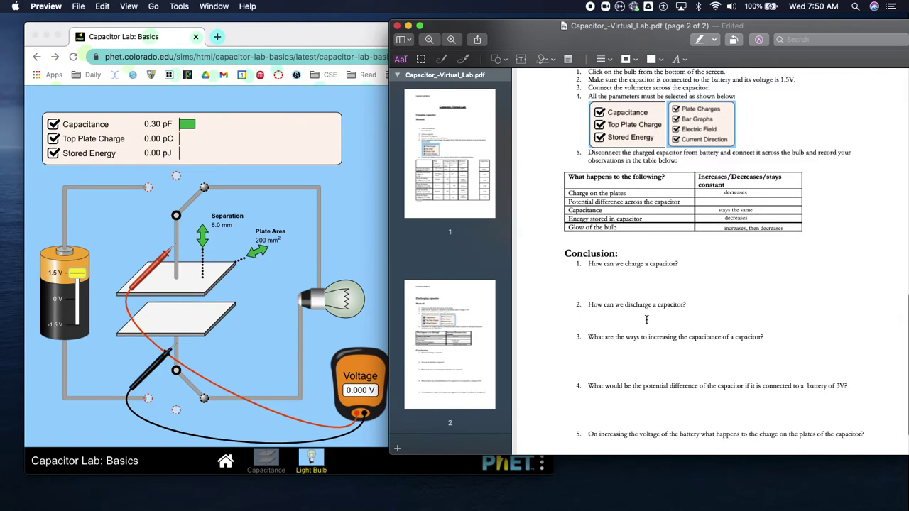
pyautogui.click(188, 176)
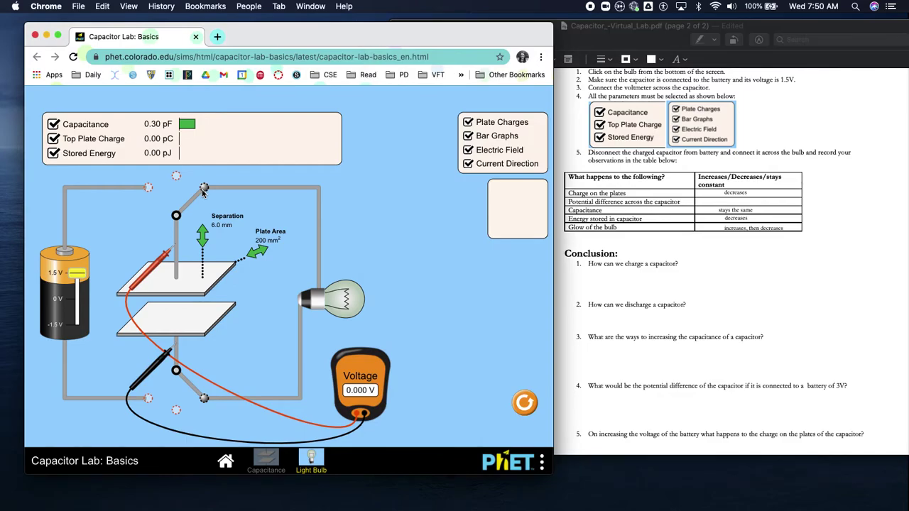
pyautogui.moveTo(203, 186); pyautogui.dragTo(148, 187)
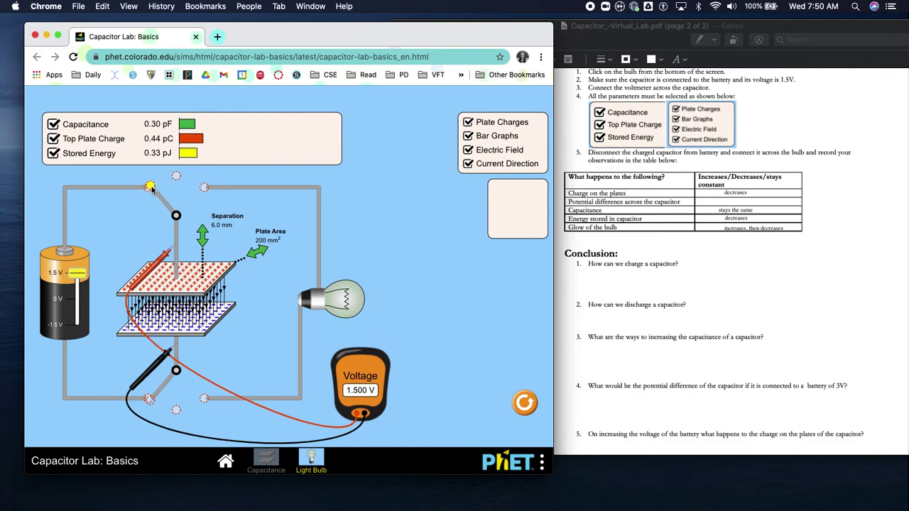
pyautogui.moveTo(151, 189); pyautogui.dragTo(210, 189)
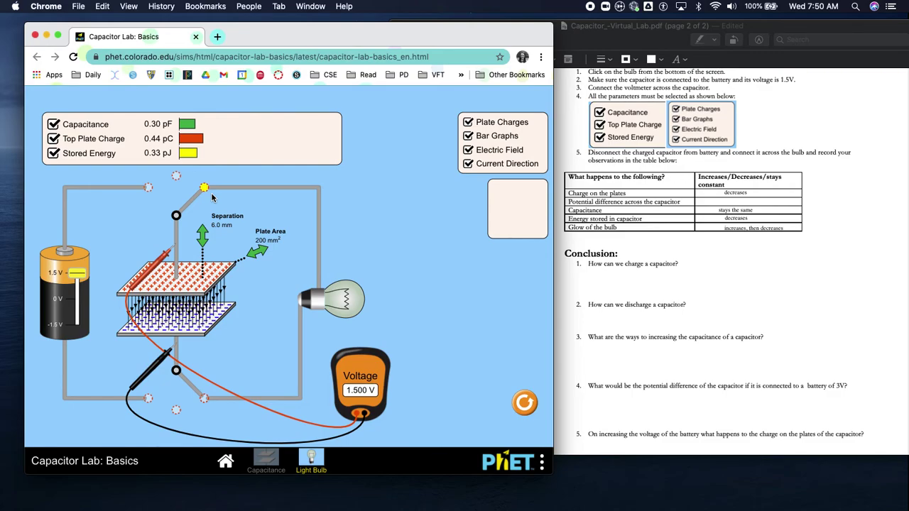
pyautogui.click(211, 198)
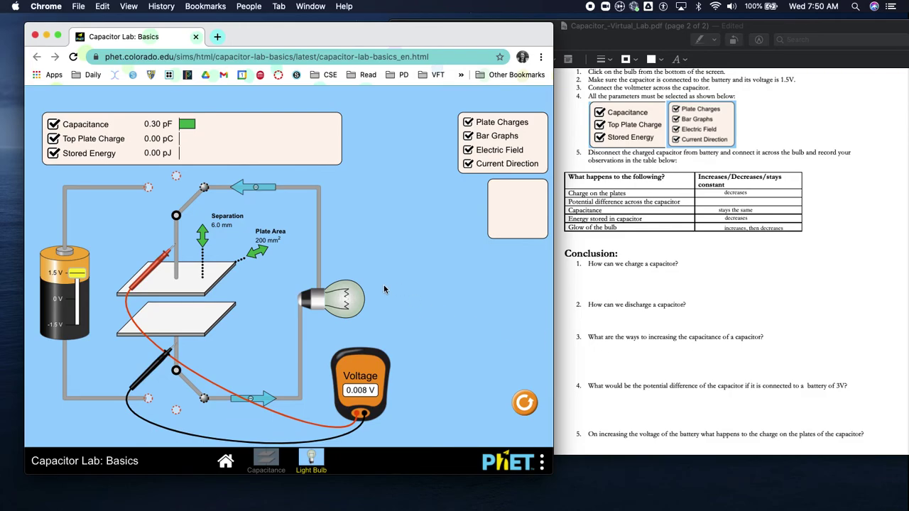
pyautogui.moveTo(202, 190); pyautogui.dragTo(139, 196)
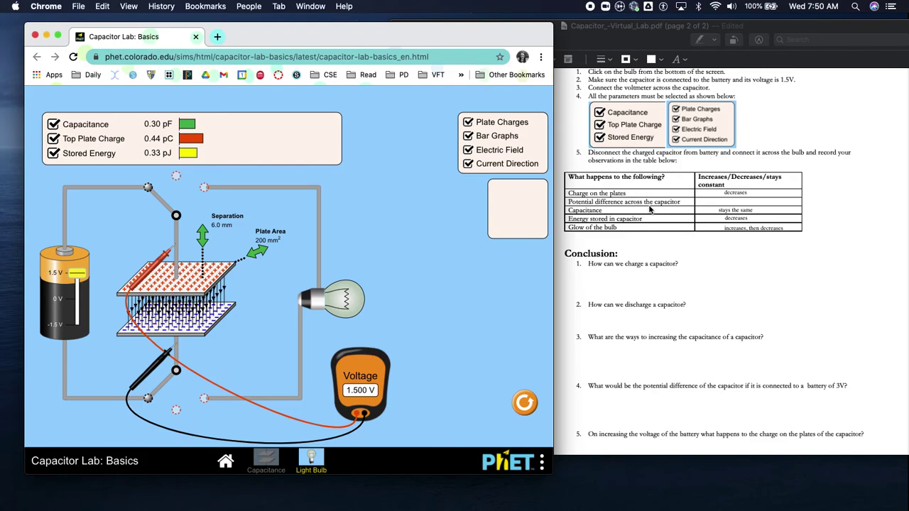
# Bring the worksheet back to the front at the page 2 Conclusion questions
pyautogui.scroll(10, 649, 211)
pyautogui.scroll(2, 649, 210)
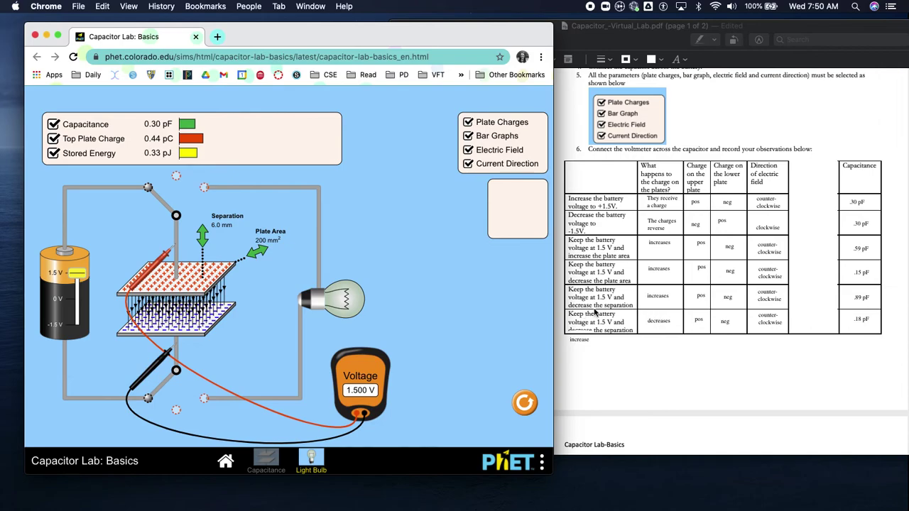
pyautogui.scroll(-15, 672, 361)
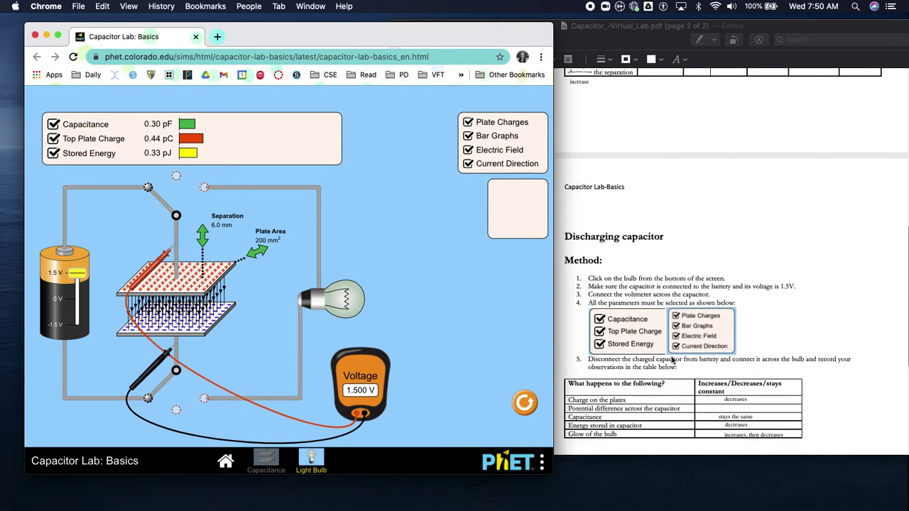
pyautogui.scroll(1, 671, 361)
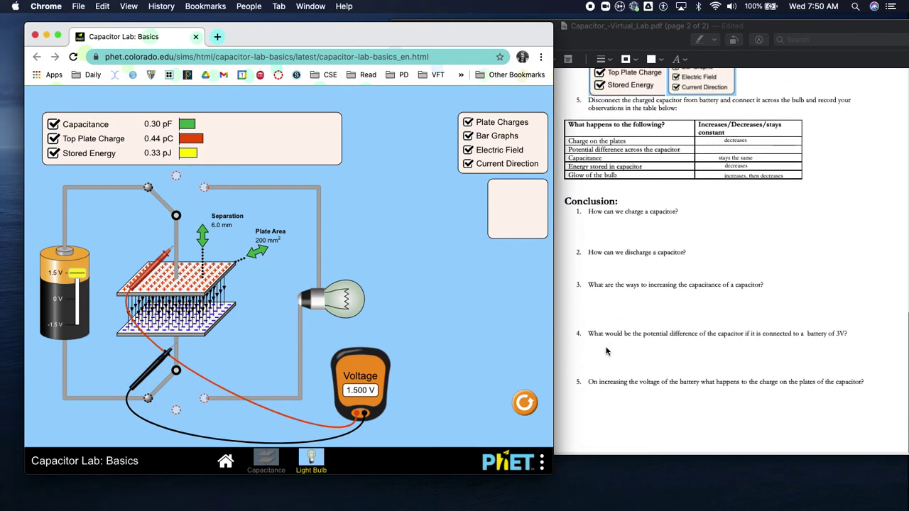
pyautogui.click(580, 333)
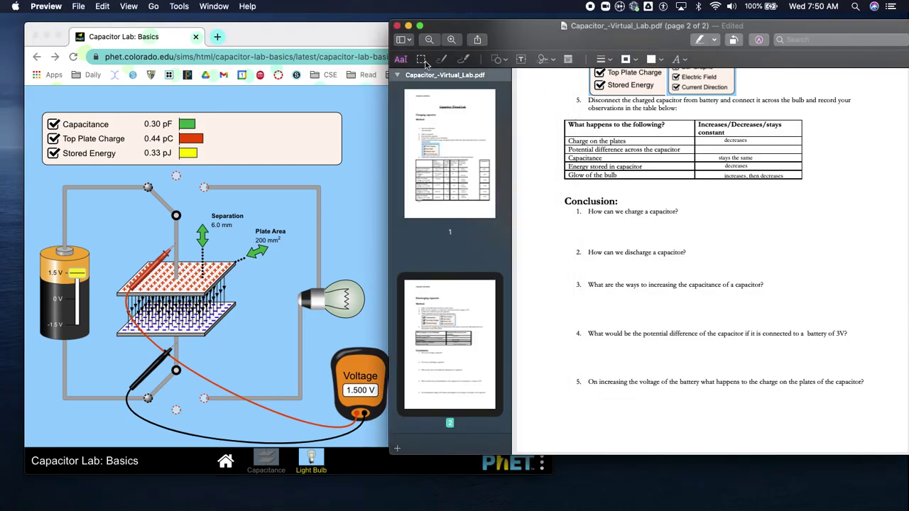
# Insert a rectangle from the Shapes menu and stretch it across Conclusion question 4 to cover it
pyautogui.click(497, 60)
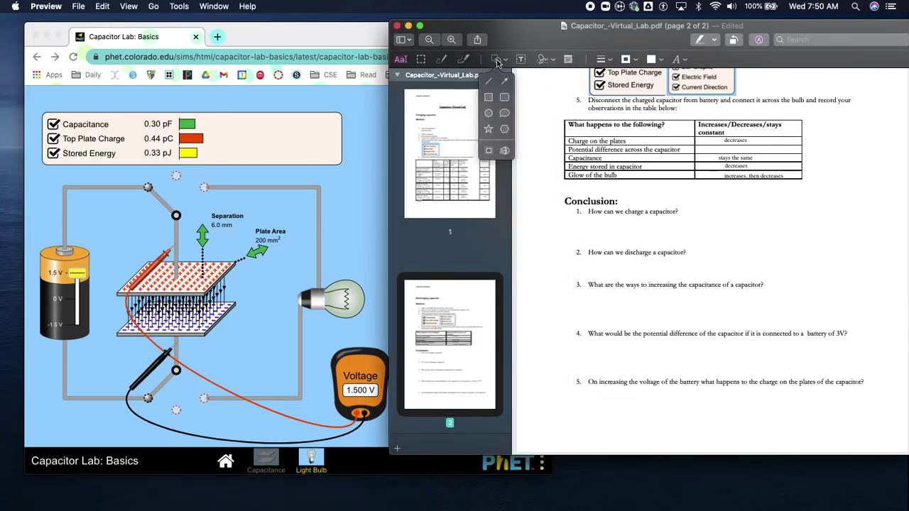
pyautogui.click(489, 97)
pyautogui.moveTo(687, 245); pyautogui.dragTo(622, 341)
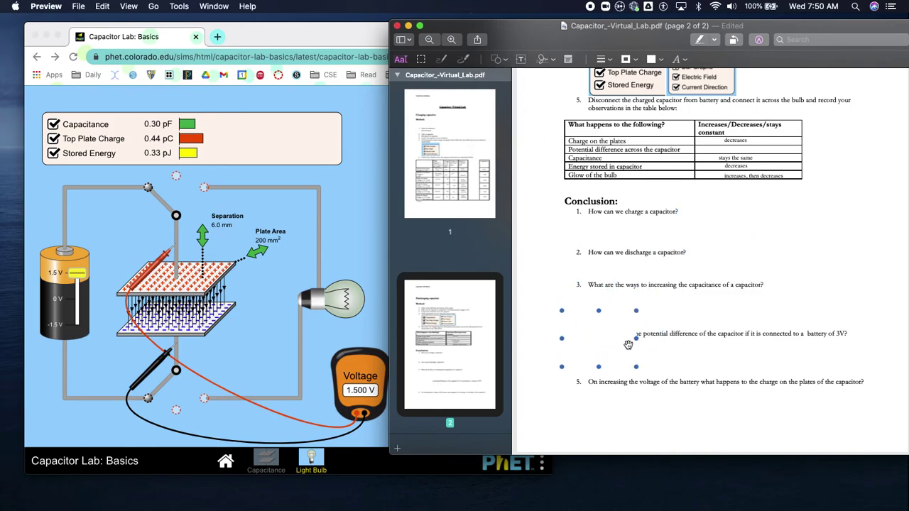
pyautogui.moveTo(636, 304); pyautogui.dragTo(869, 305)
pyautogui.click(778, 428)
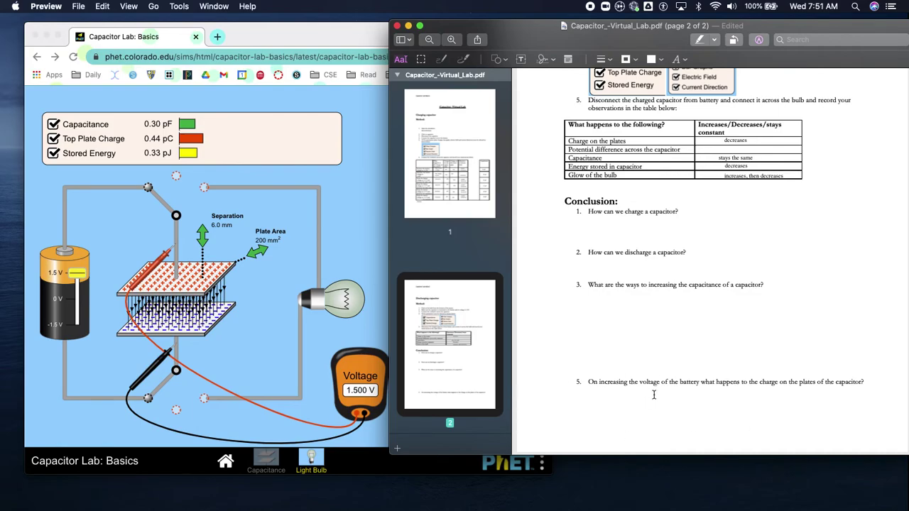
pyautogui.scroll(-1, 653, 386)
# Drop the battery slider to 0 V, then raise it to 1.5 V, giving 1.400 V and 0.41 pC
pyautogui.click(79, 277)
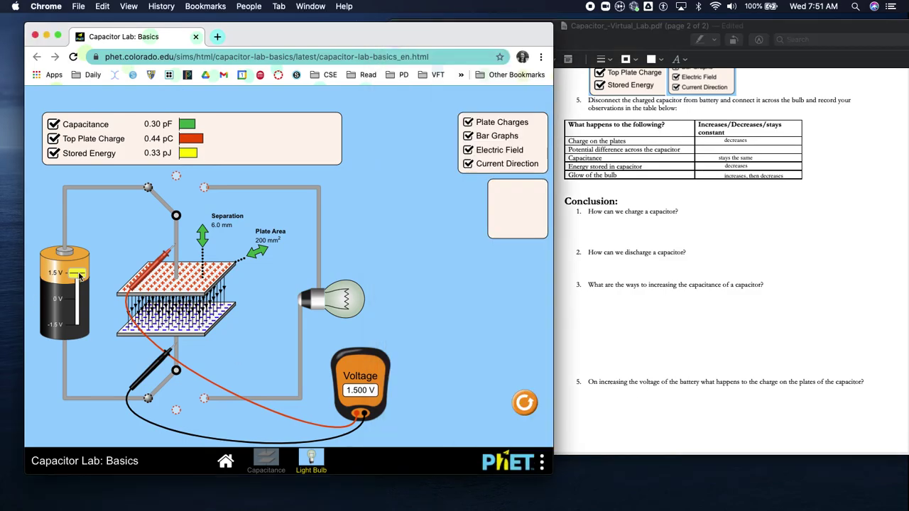
pyautogui.moveTo(80, 276); pyautogui.dragTo(79, 300)
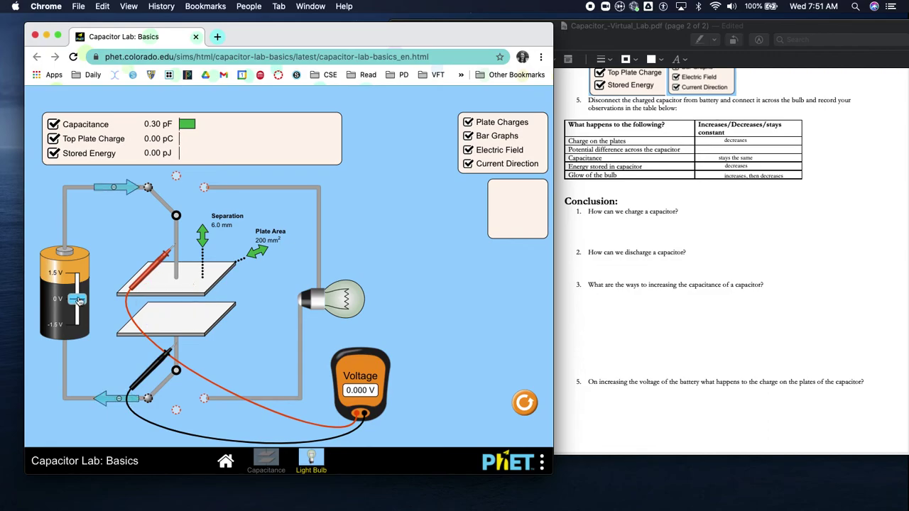
pyautogui.moveTo(80, 301); pyautogui.dragTo(79, 297)
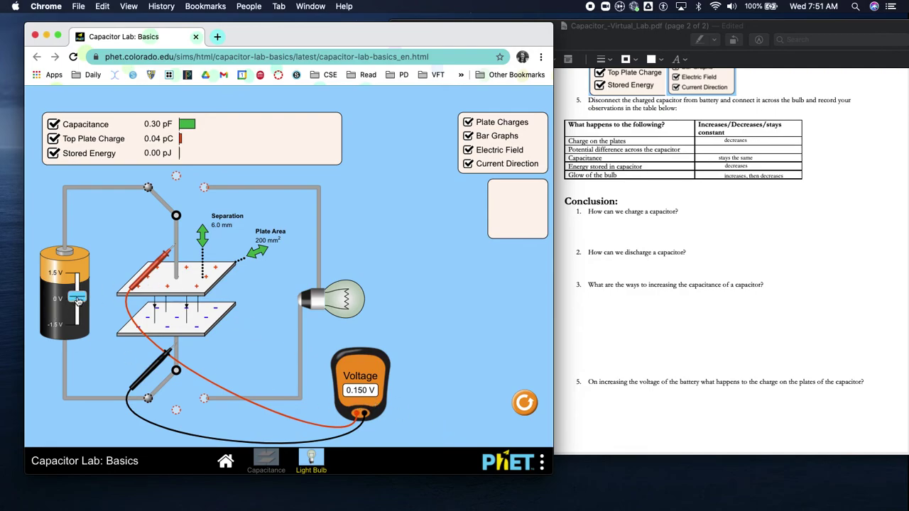
pyautogui.moveTo(78, 298); pyautogui.dragTo(80, 294)
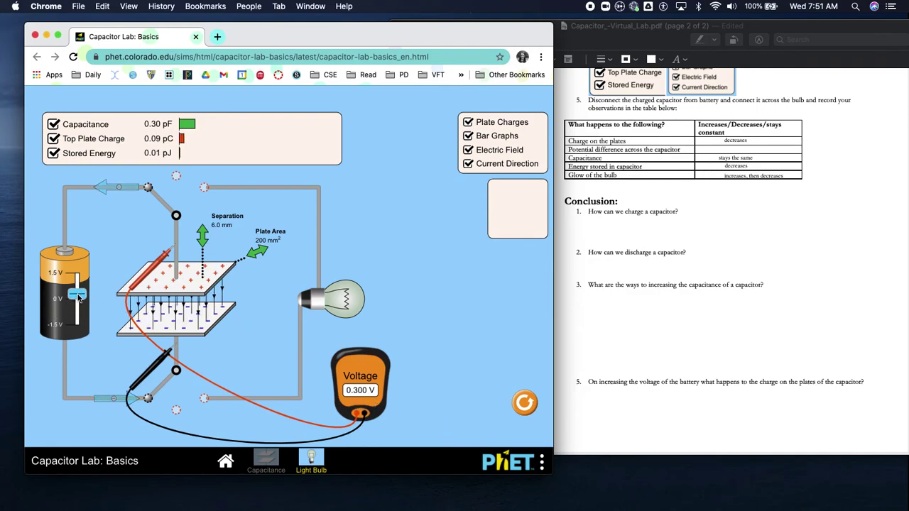
pyautogui.moveTo(78, 298); pyautogui.dragTo(87, 276)
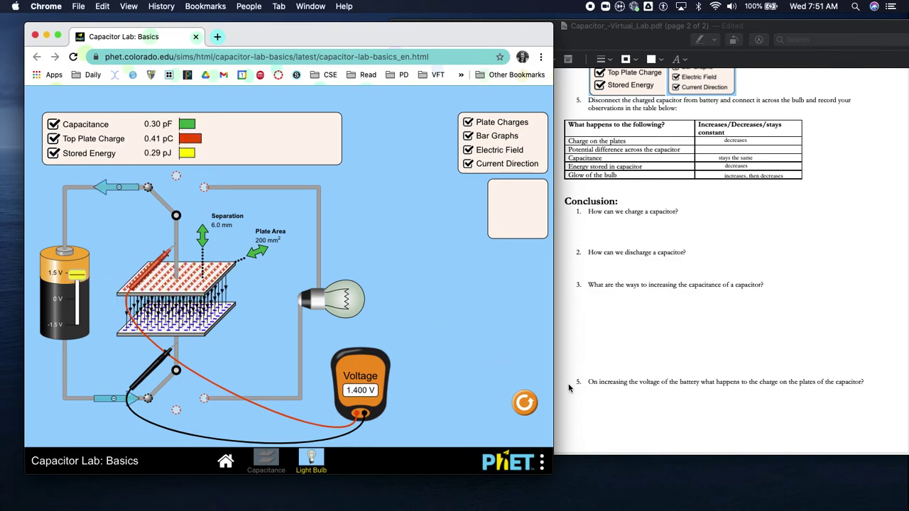
pyautogui.click(613, 424)
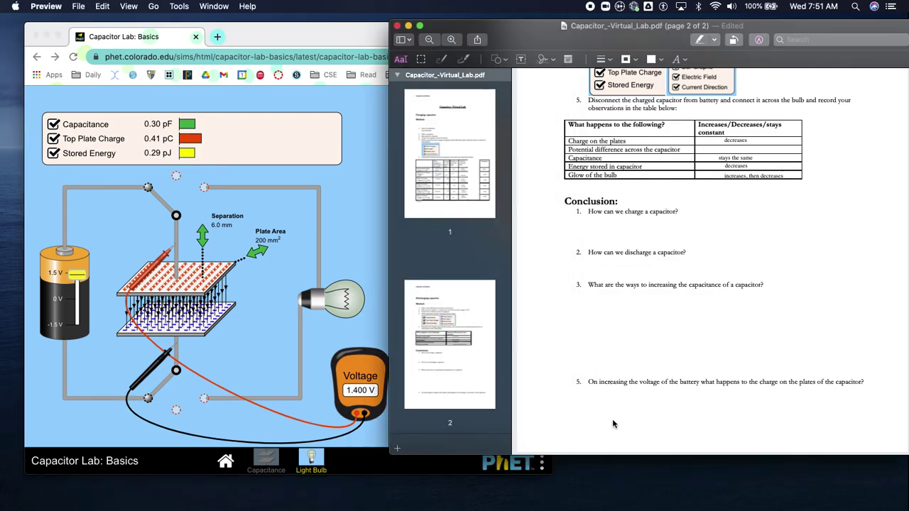